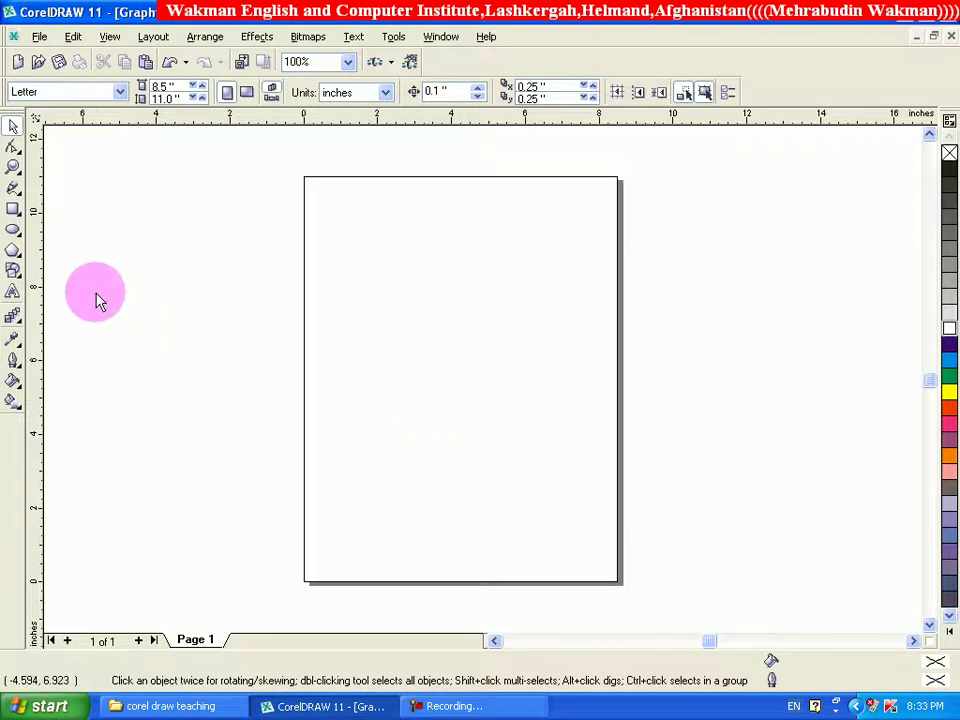
Draw an ellipse about 3.18 inches wide and 2.41 inches high near the top of the page
left_click(18, 238)
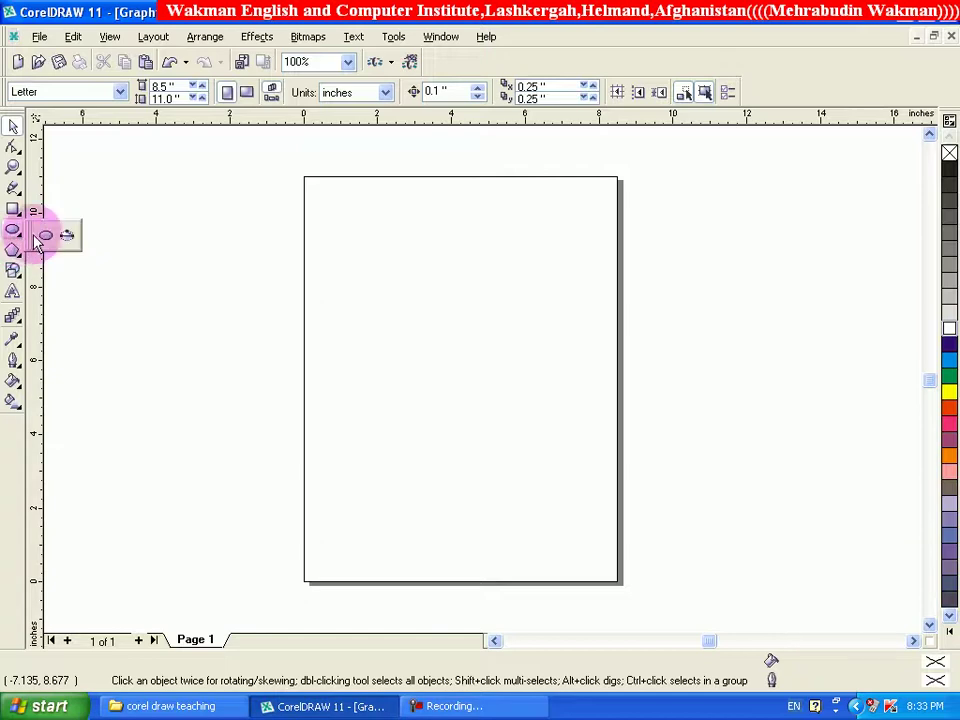
left_click(48, 238)
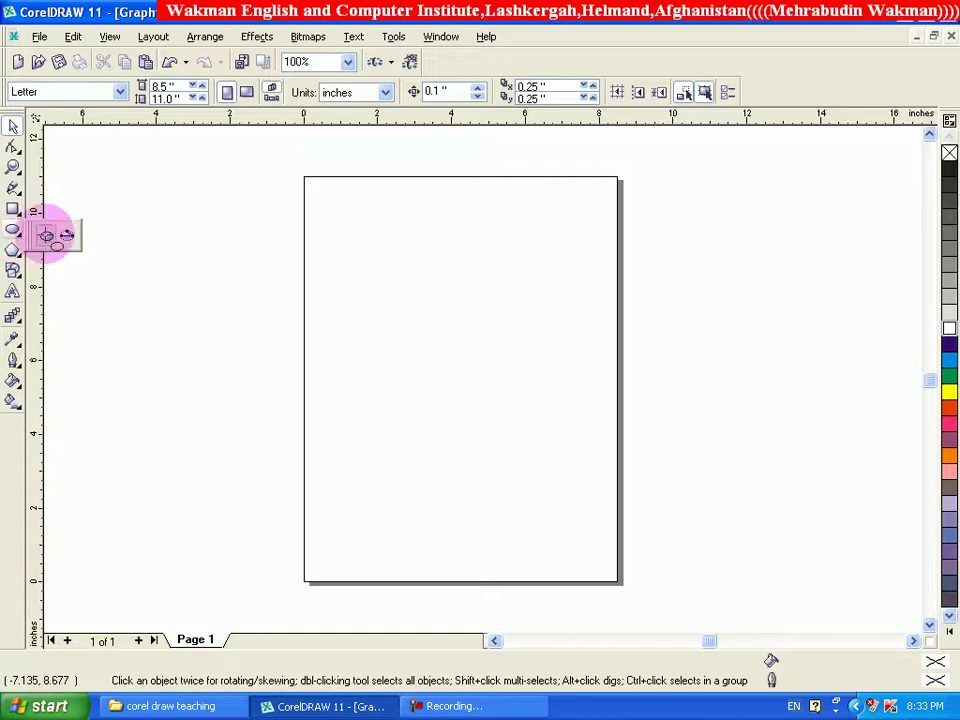
left_click(369, 203)
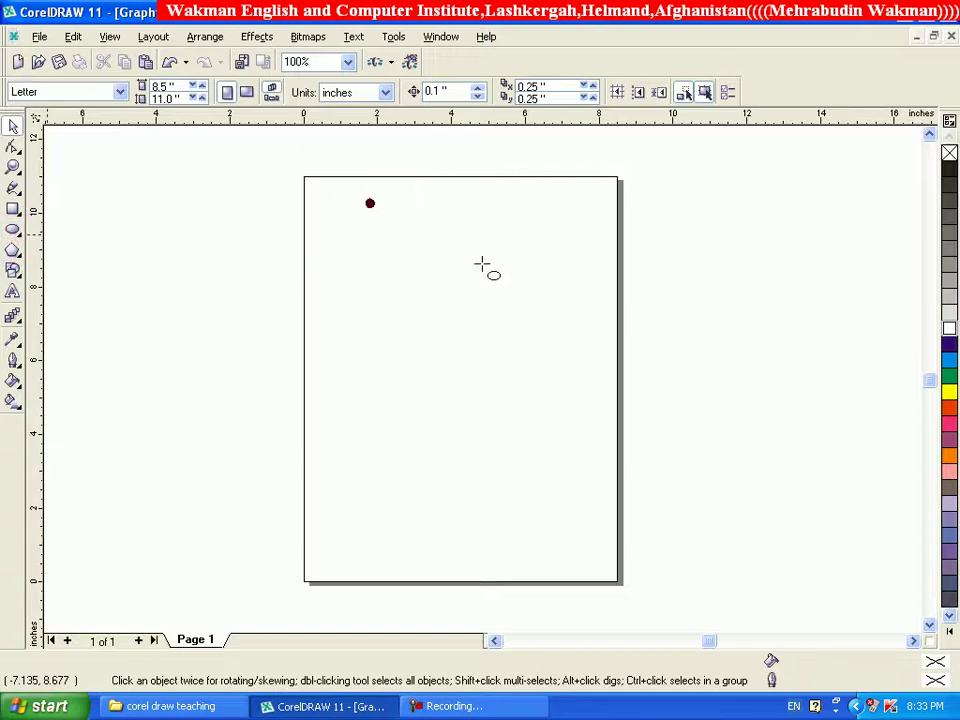
left_click(487, 293)
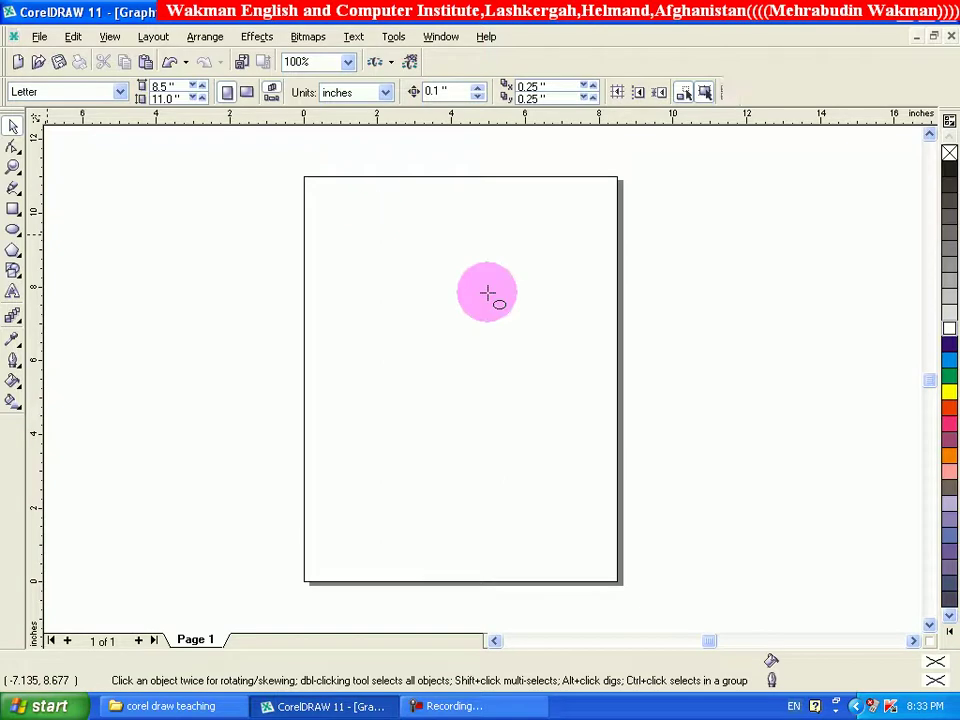
left_click_drag(349, 225, 472, 293)
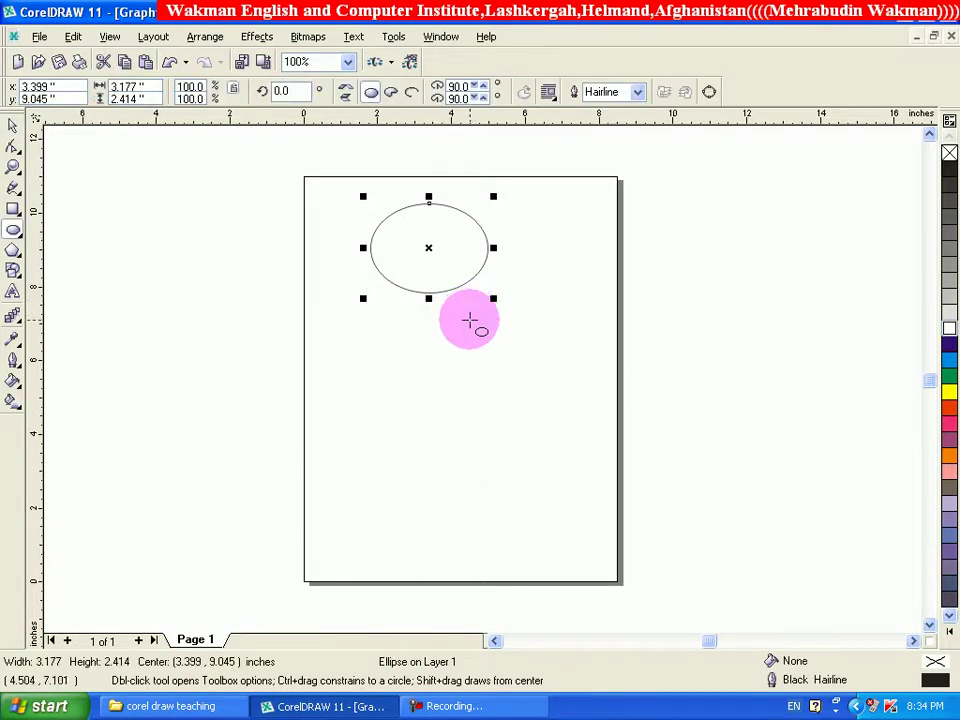
Move the ellipse down the page so its center is at about x 3.68, y 6.83 inches
left_click(11, 127)
left_click(429, 306)
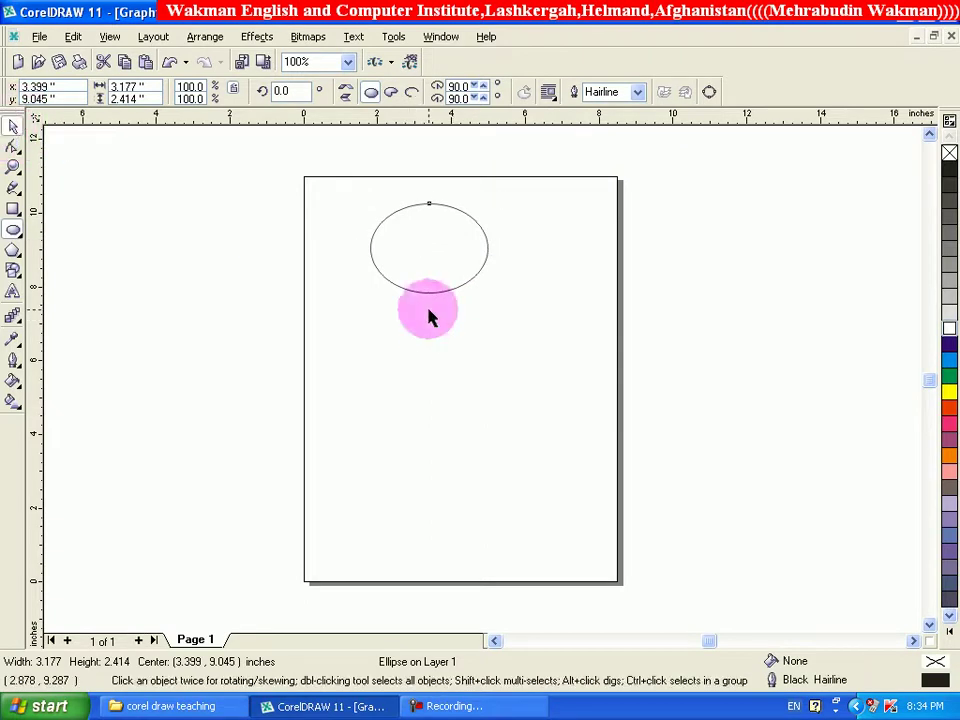
left_click_drag(429, 330, 429, 323)
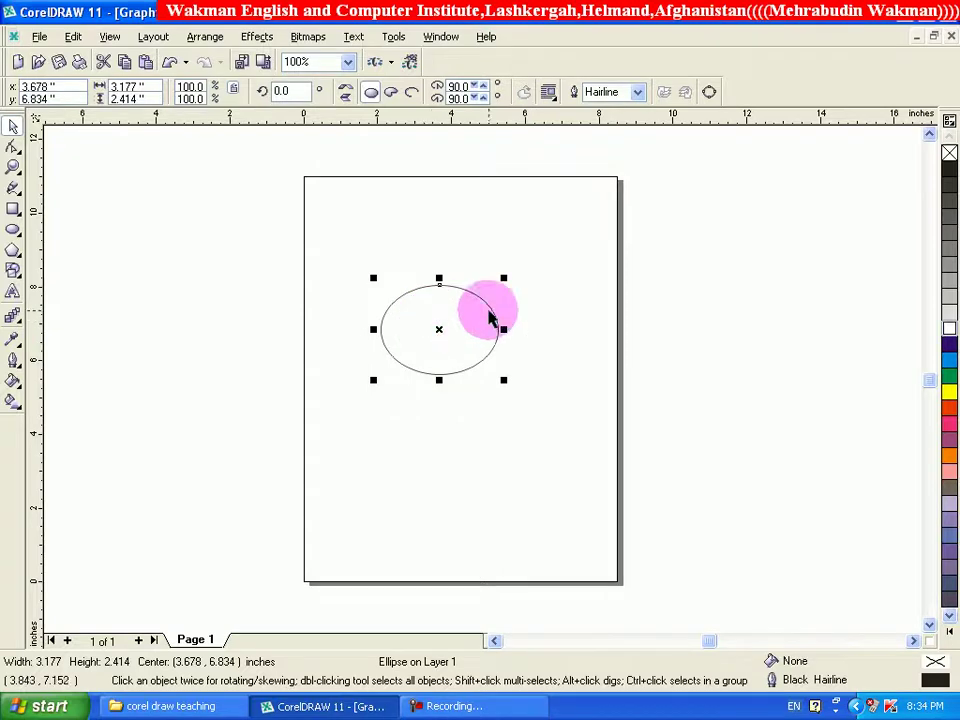
Try green and yellow fills on the ellipse, and remove its fill
left_click(949, 377)
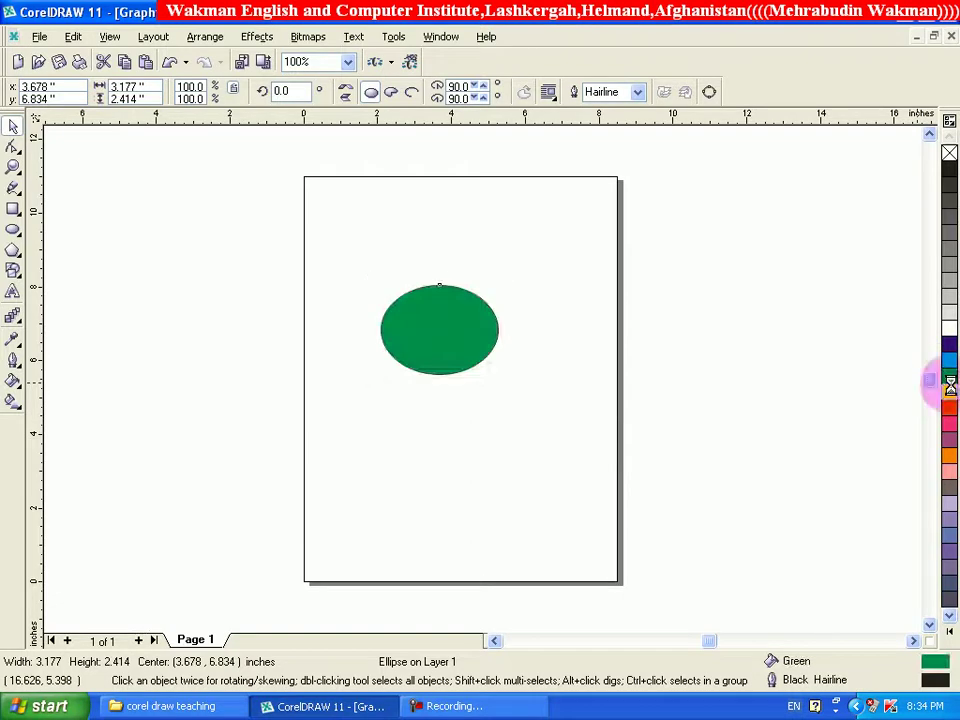
left_click(950, 391)
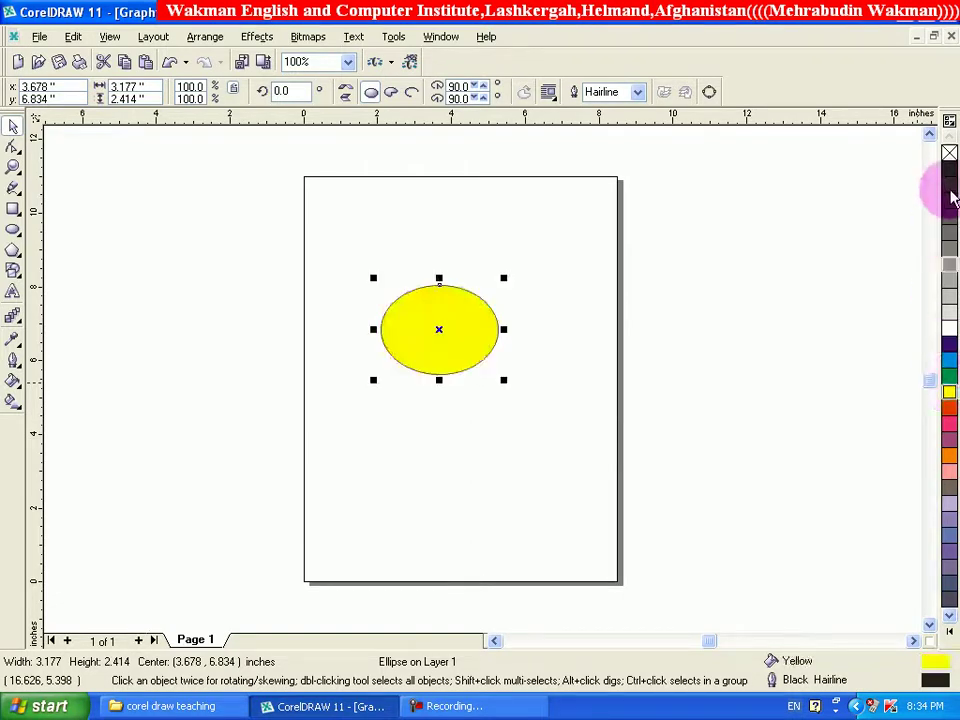
left_click(949, 155)
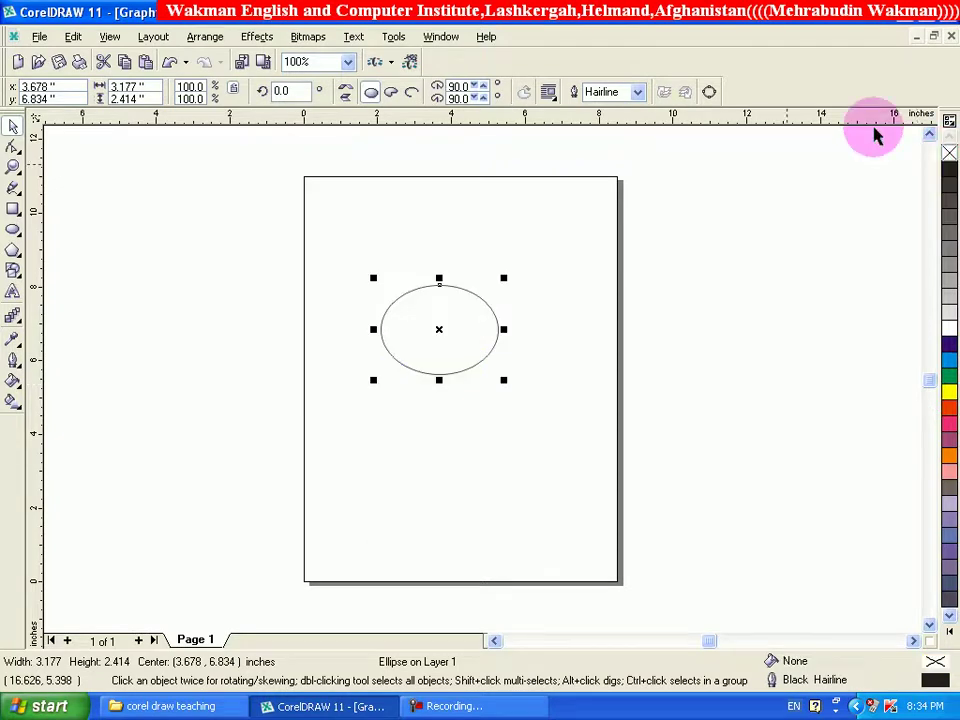
Set the ellipse's outline width to 24.0 pt
left_click(637, 92)
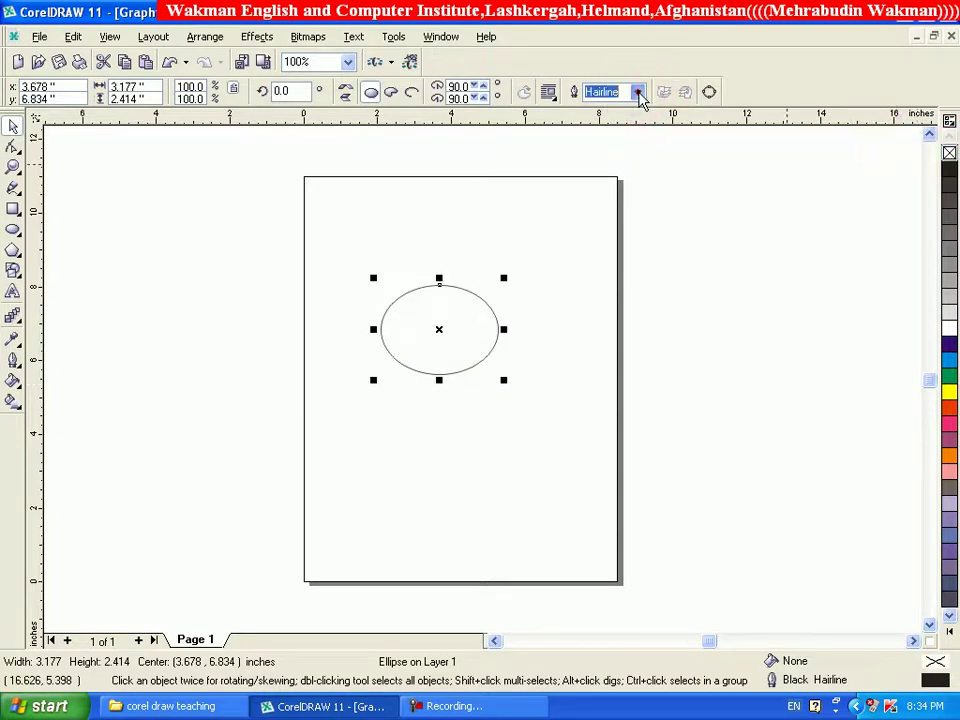
left_click(638, 92)
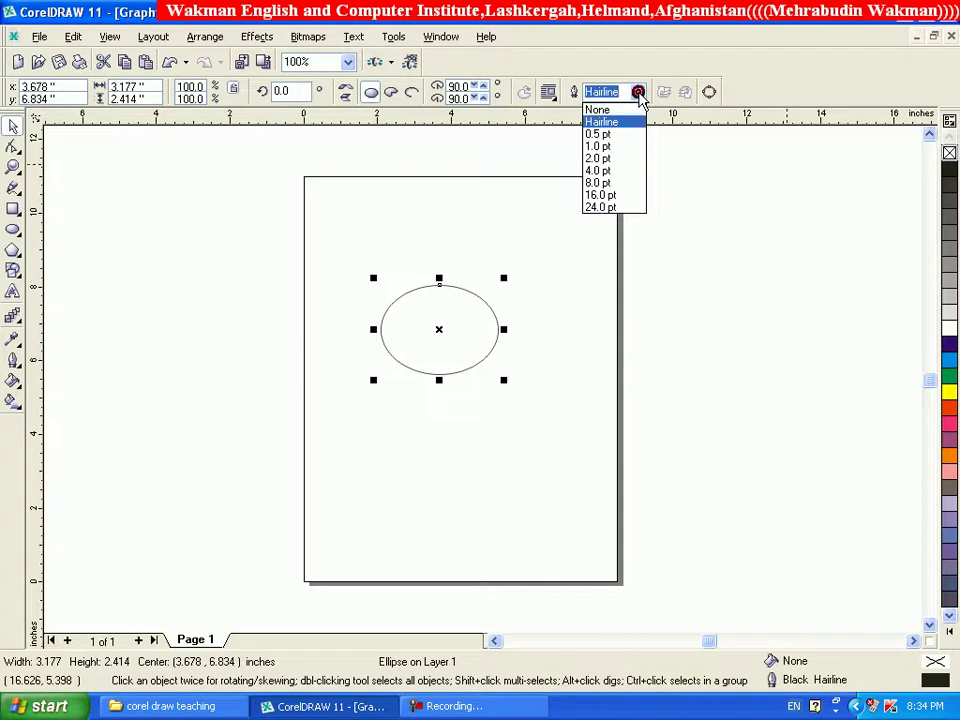
left_click(597, 208)
Deselect the ellipse and make cyan the default uniform fill for new graphic objects
left_click(596, 357)
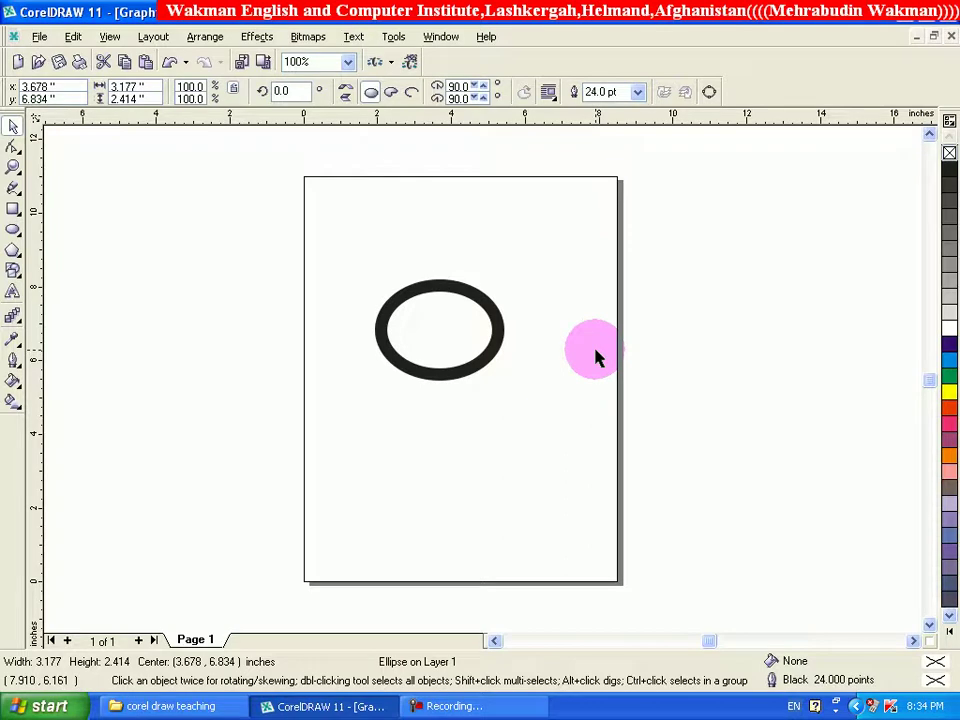
left_click(596, 357)
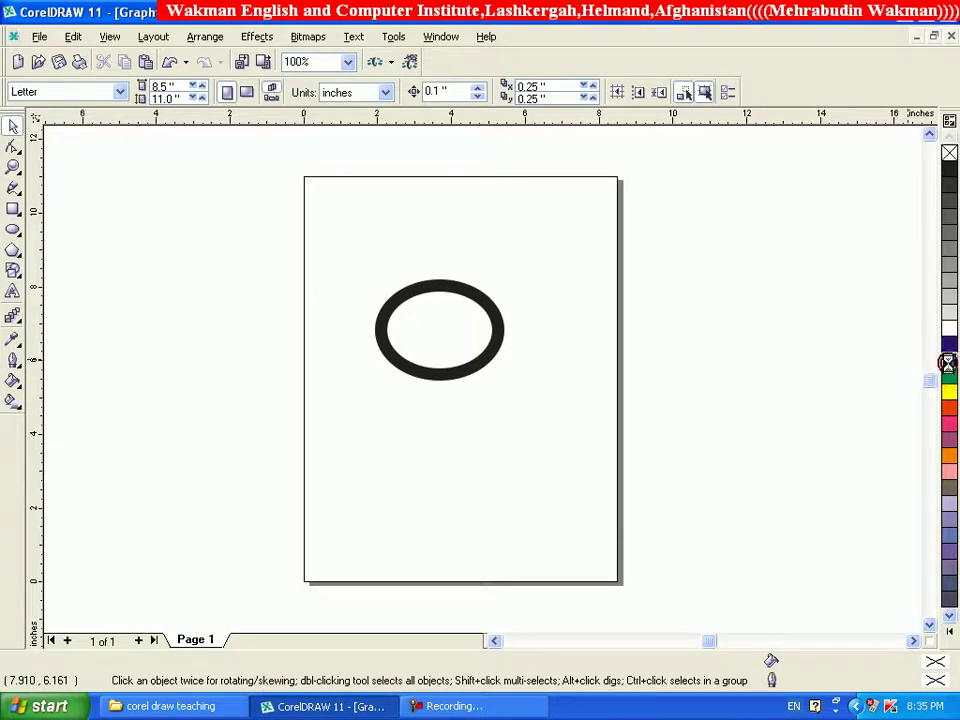
left_click(948, 367)
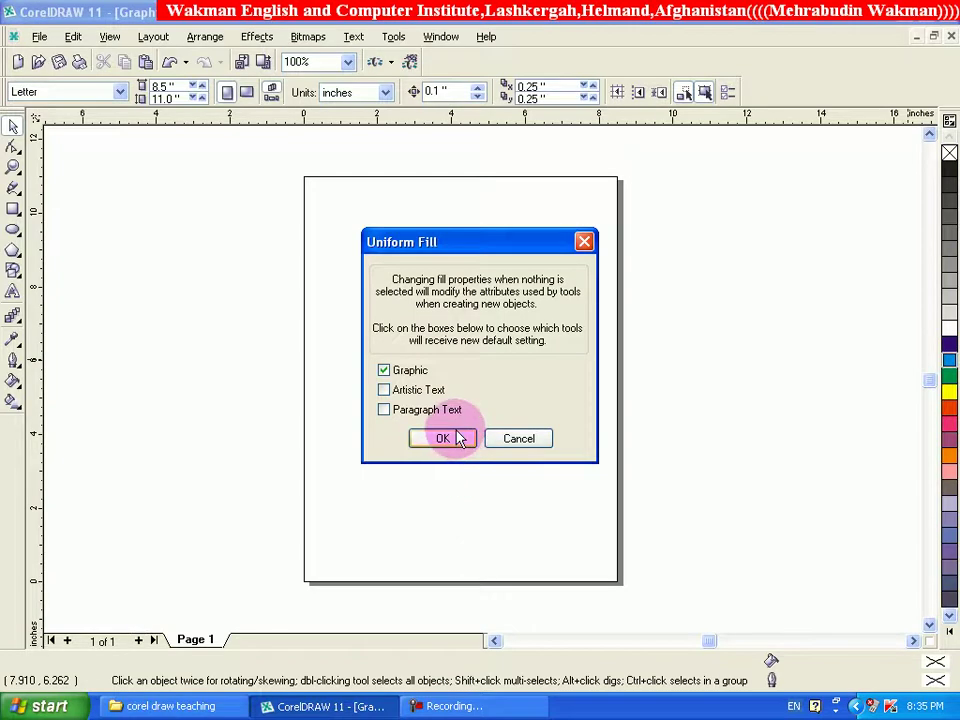
left_click(444, 438)
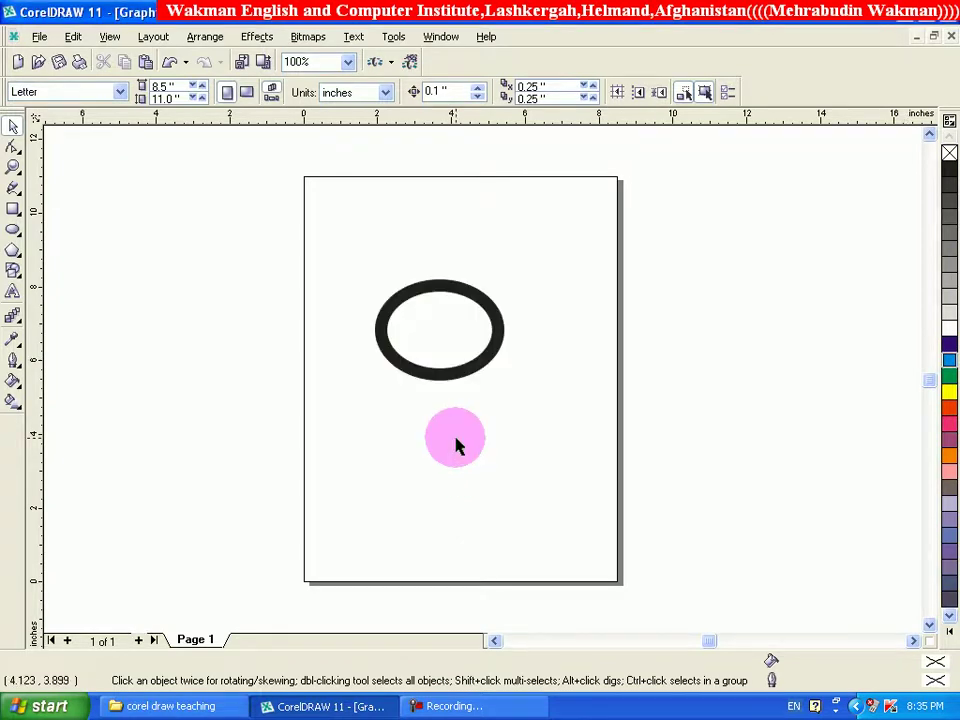
Fill the ellipse with yellow and color its outline cyan
left_click(455, 370)
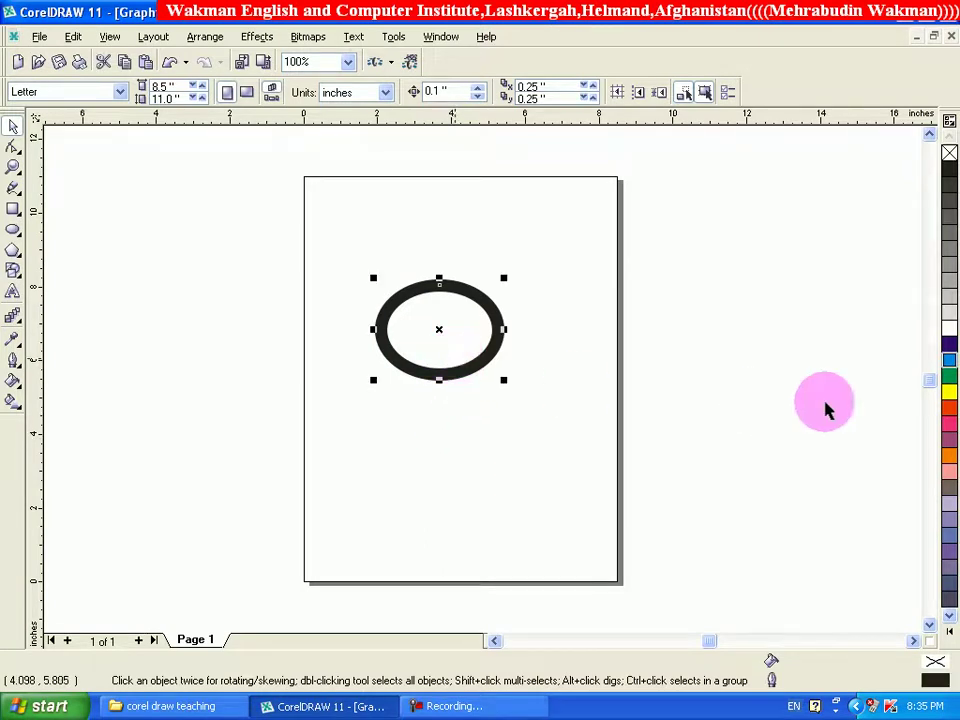
left_click(950, 396)
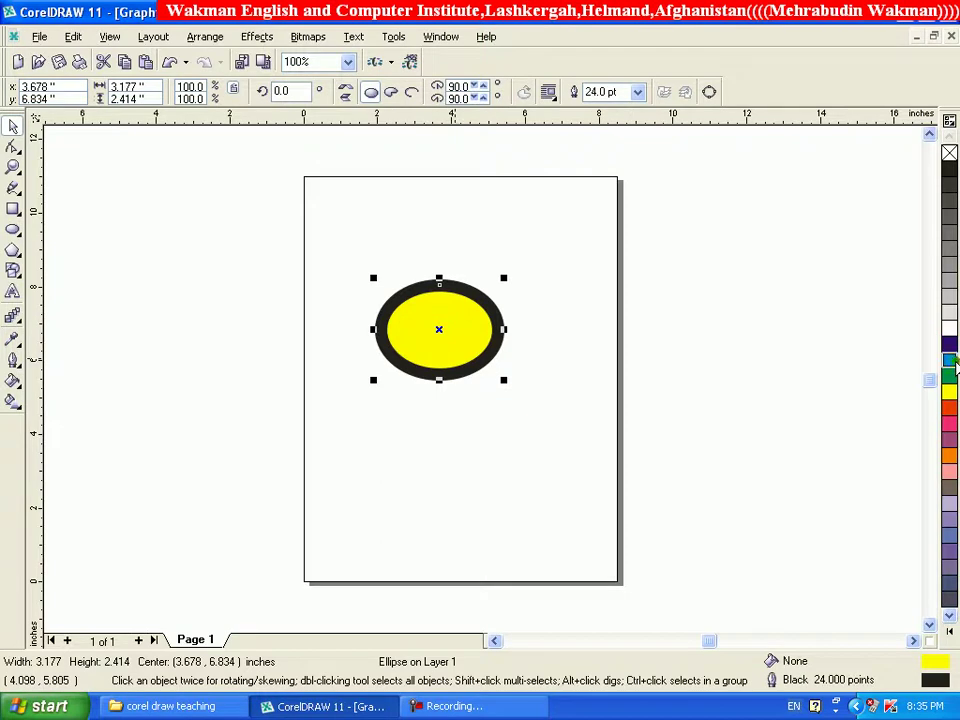
right_click(952, 361)
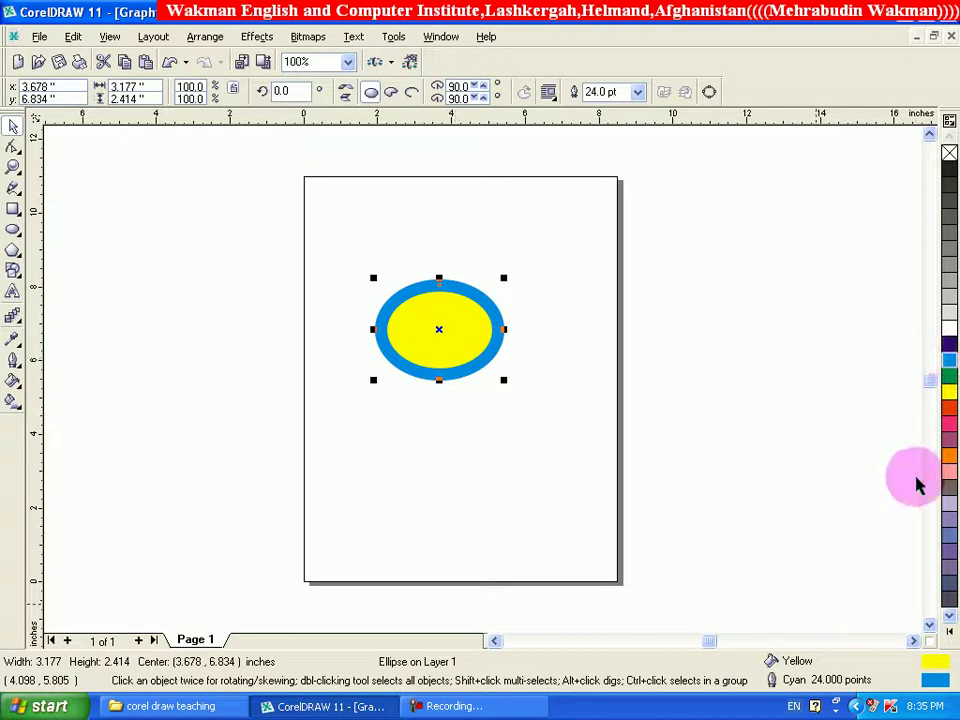
Remove the ellipse's outline with the Outline tool, and reapply a 24-point outline
left_click(13, 362)
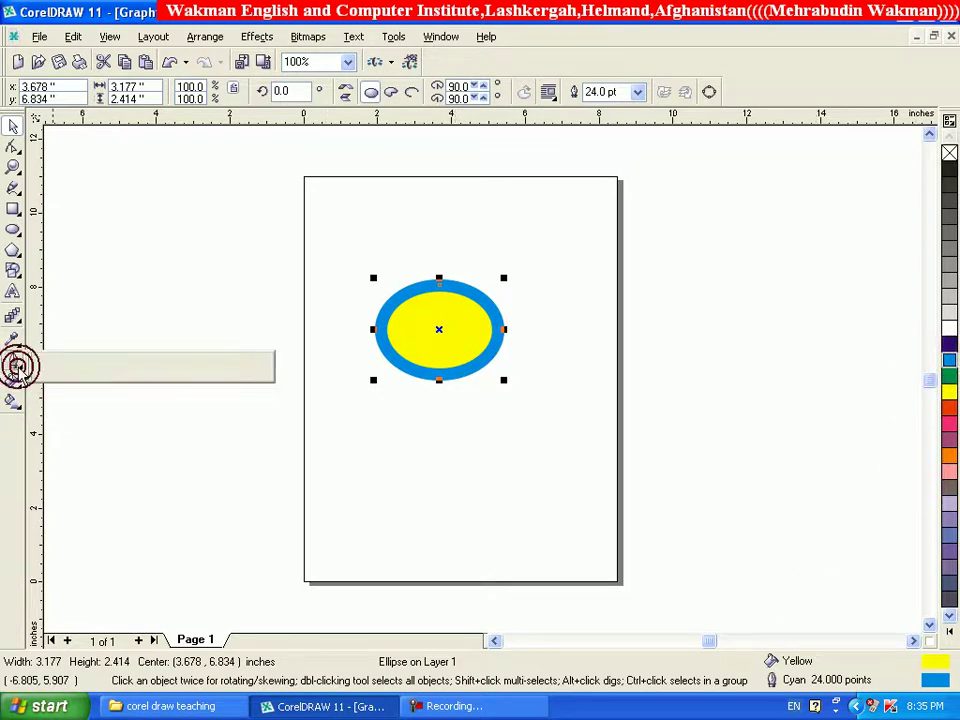
left_click(89, 366)
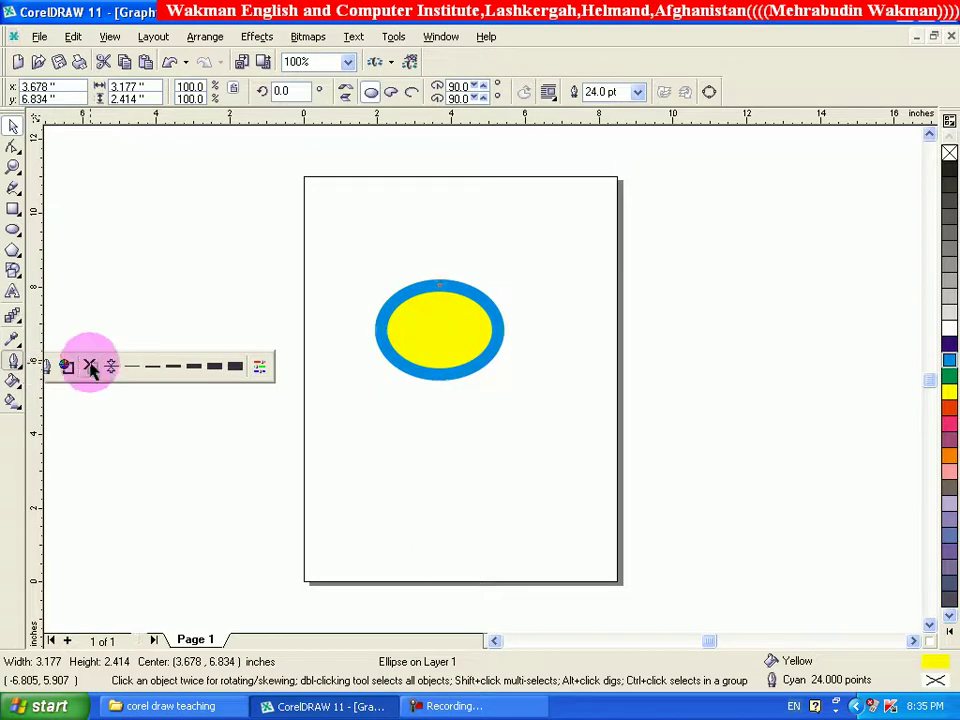
left_click(14, 366)
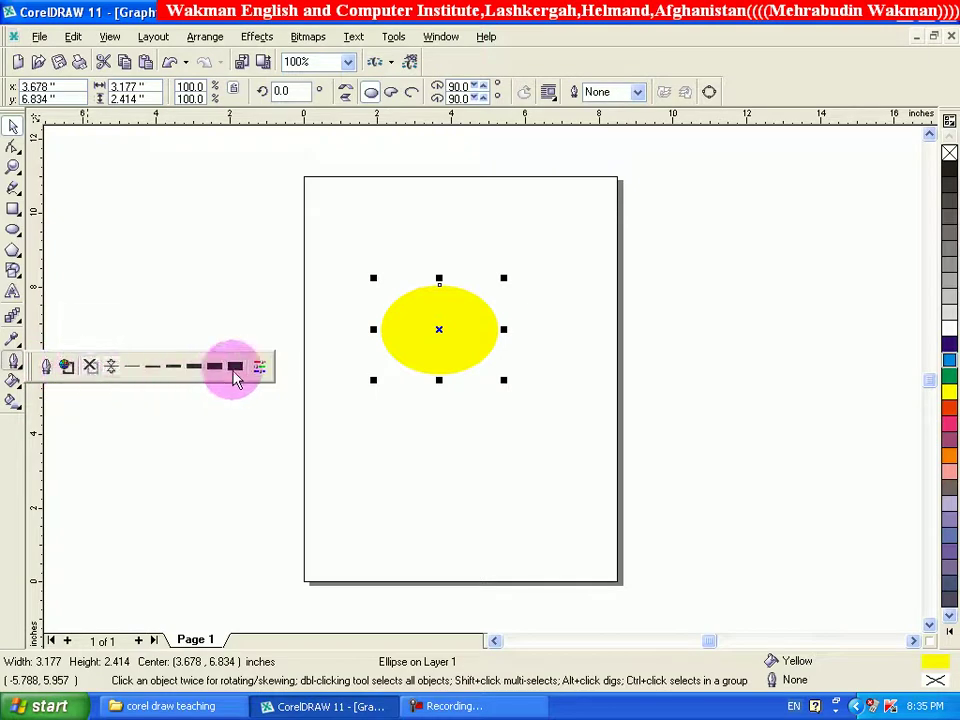
left_click(232, 370)
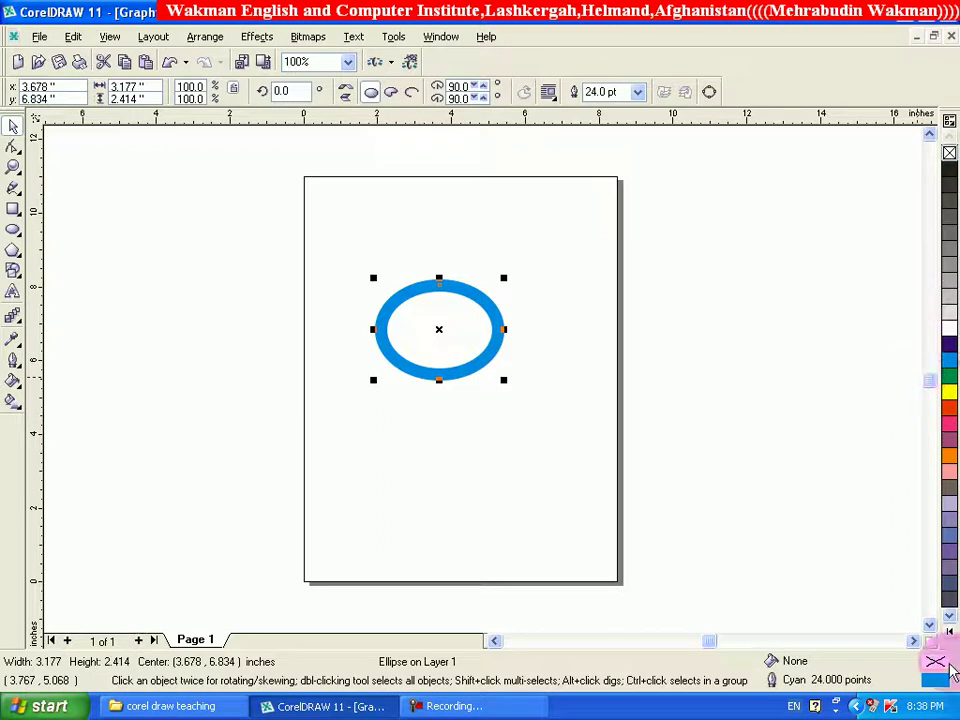
Expand the color palette, fill the ellipse with Light Violet, and try red and magenta on its outline
left_click(949, 634)
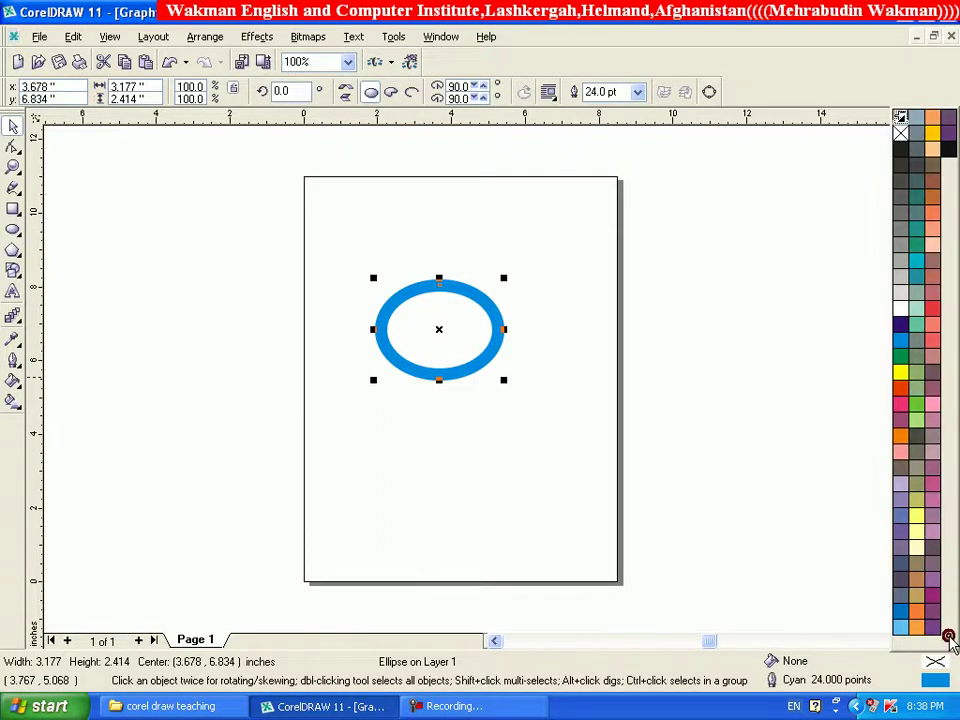
left_click(936, 421)
left_click(935, 405)
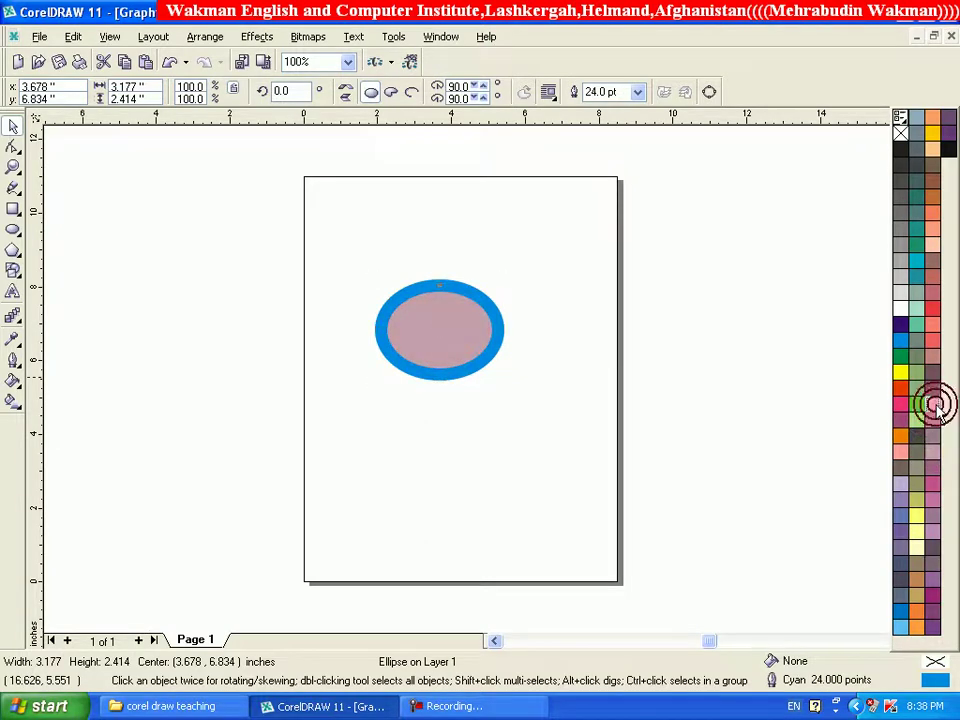
right_click(901, 389)
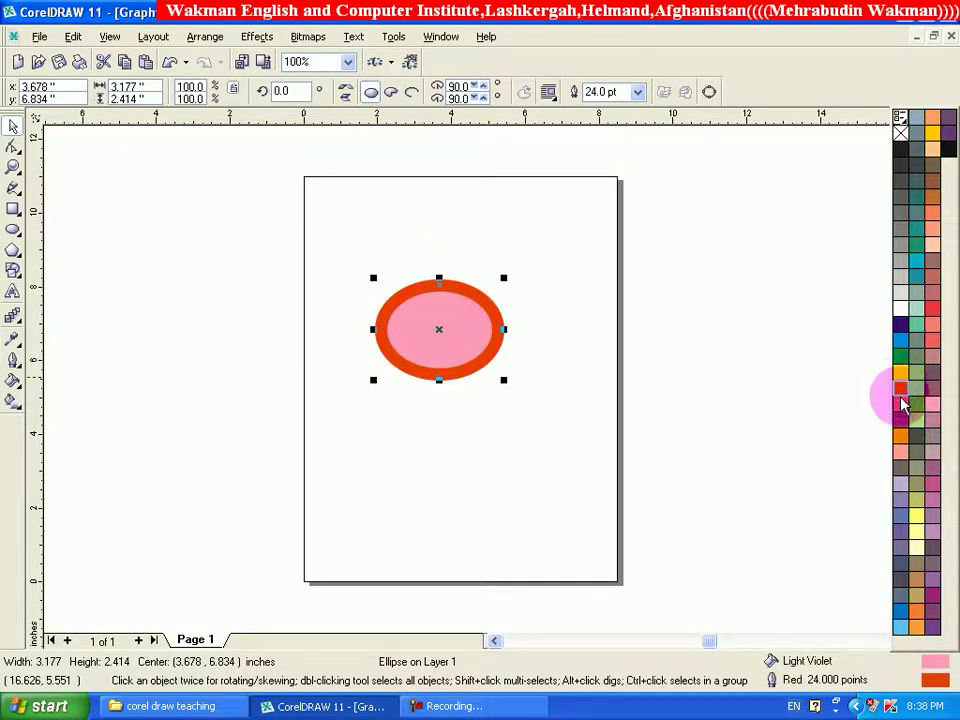
right_click(901, 409)
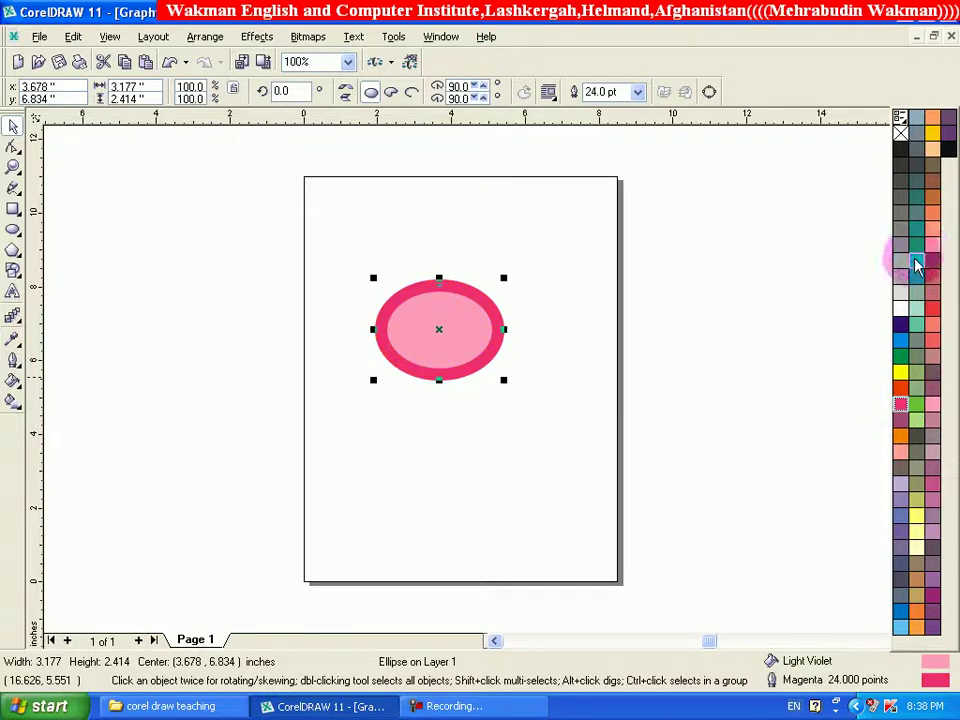
Apply turquoise to the ellipse's fill and yellow to its outline by dropping the color swatches onto them
left_click_drag(917, 260, 503, 327)
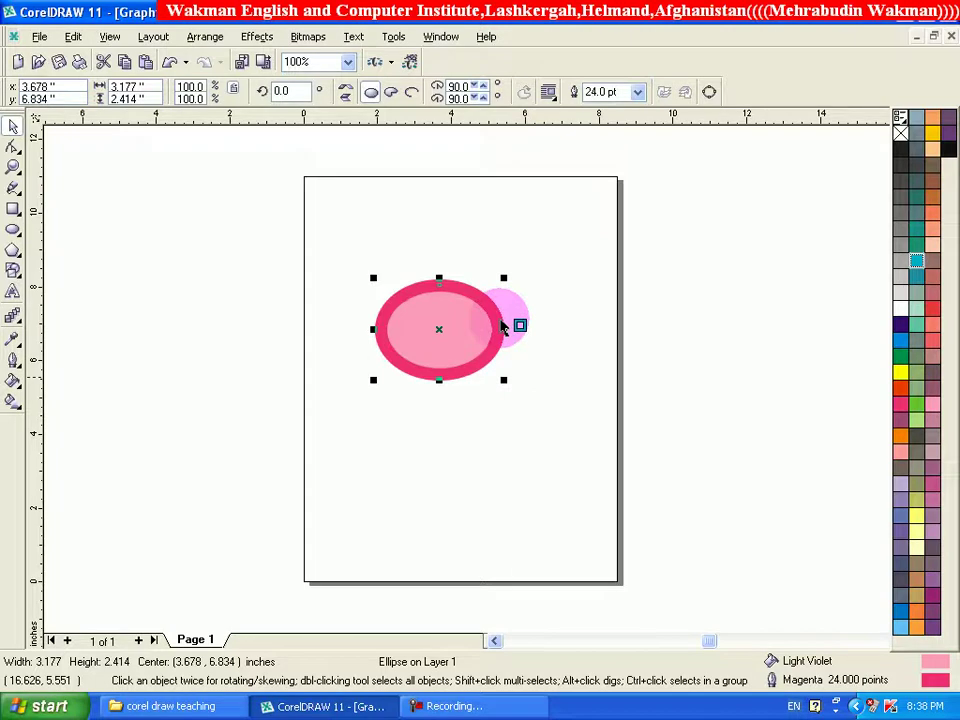
left_click_drag(503, 327, 443, 331)
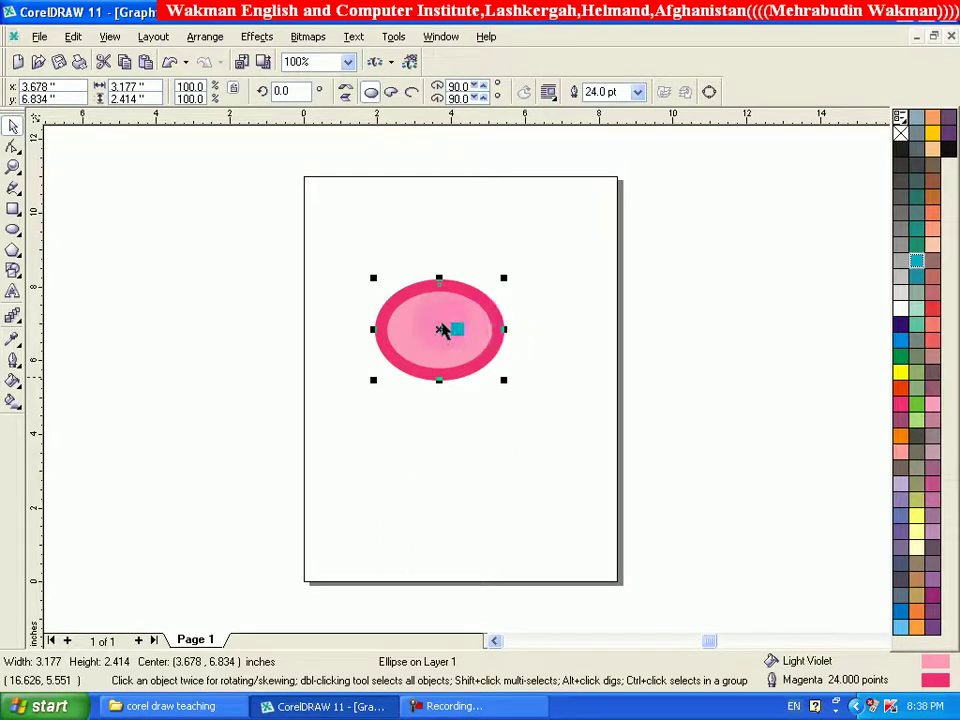
left_click_drag(438, 331, 439, 328)
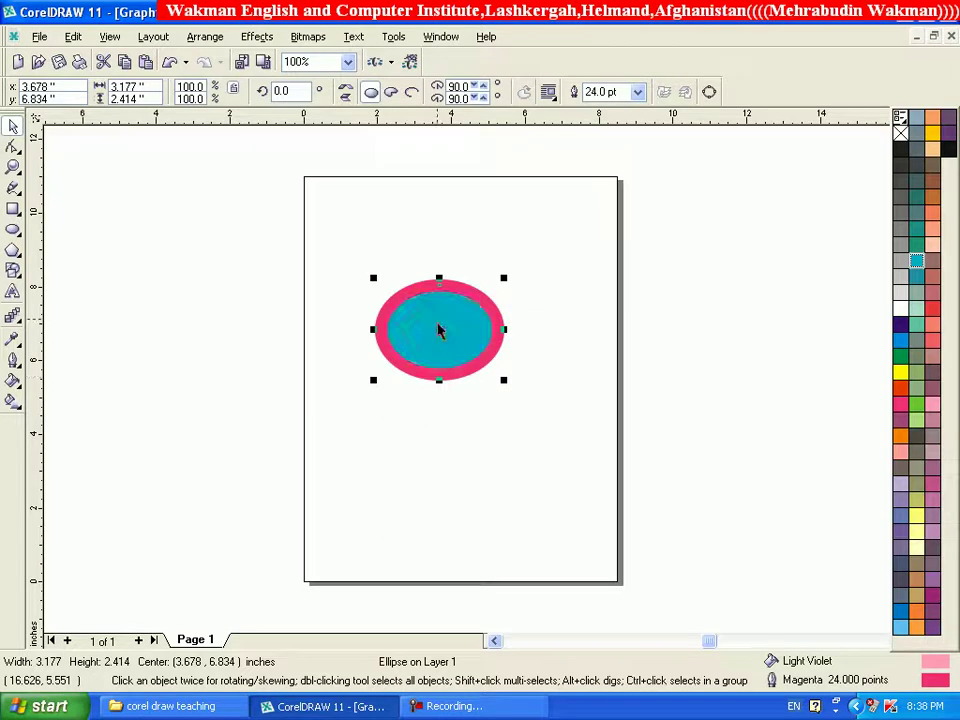
left_click_drag(901, 372, 504, 343)
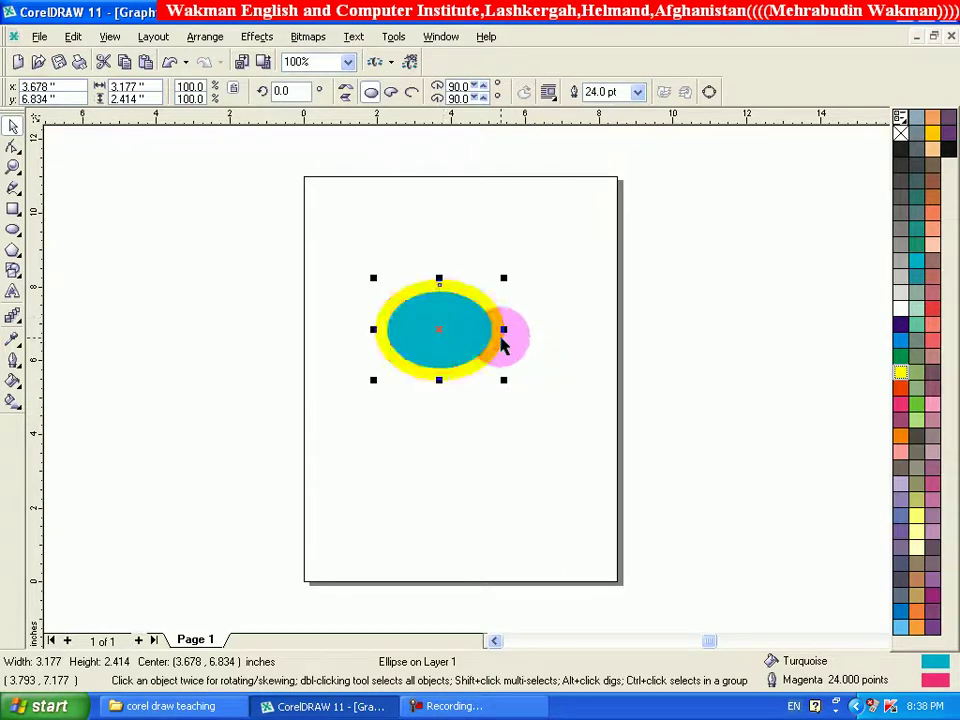
left_click(612, 418)
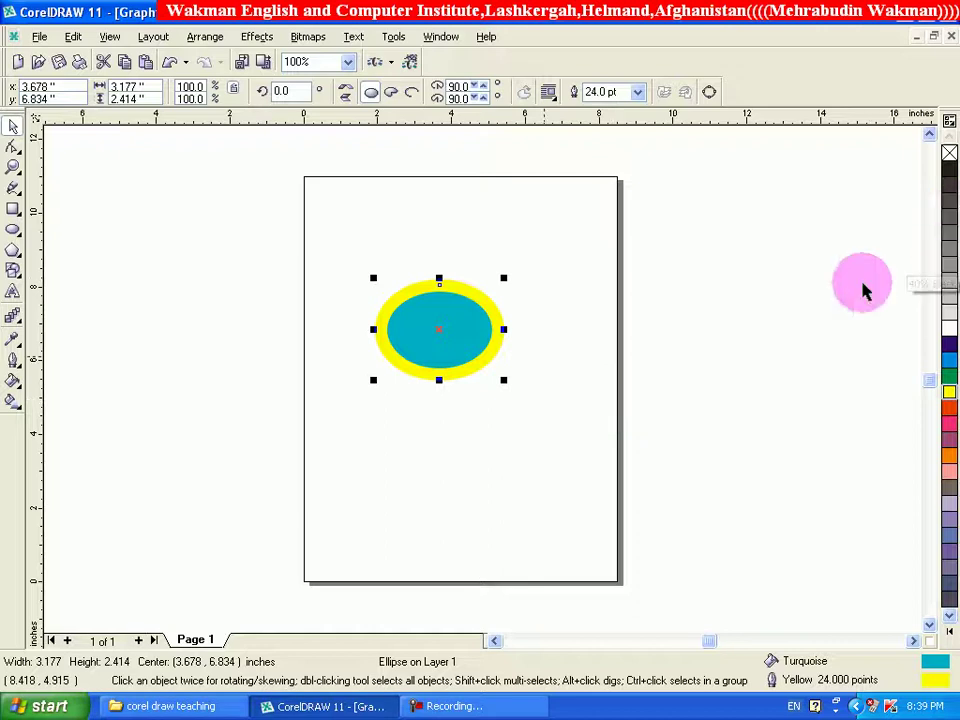
Remove the ellipse's outline with the Outline tool, and reapply an outline 16 points wide
left_click(21, 367)
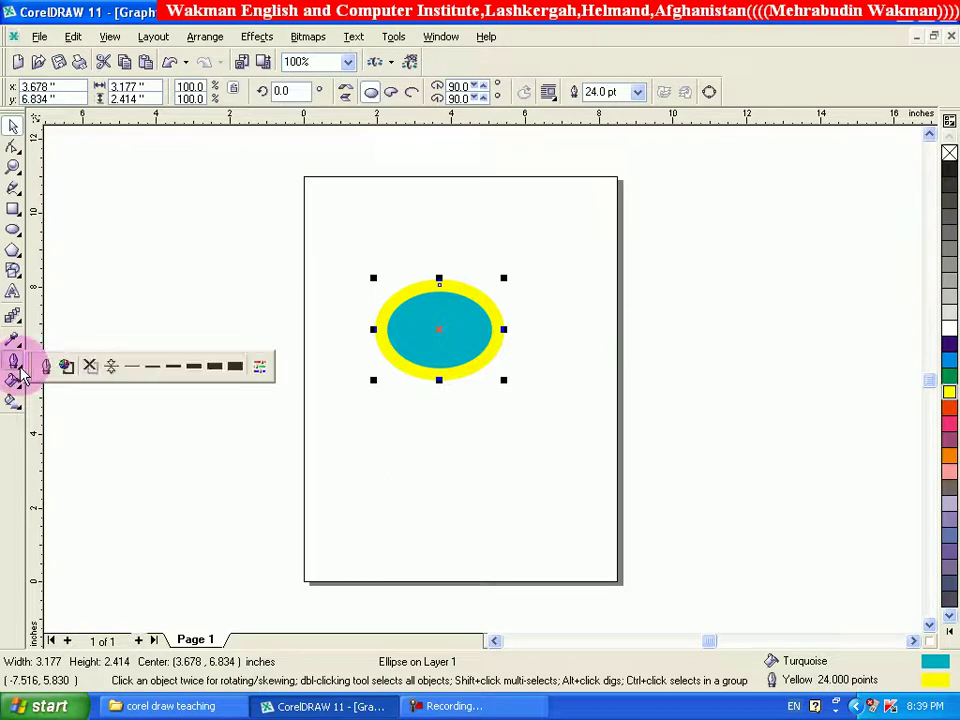
left_click(89, 367)
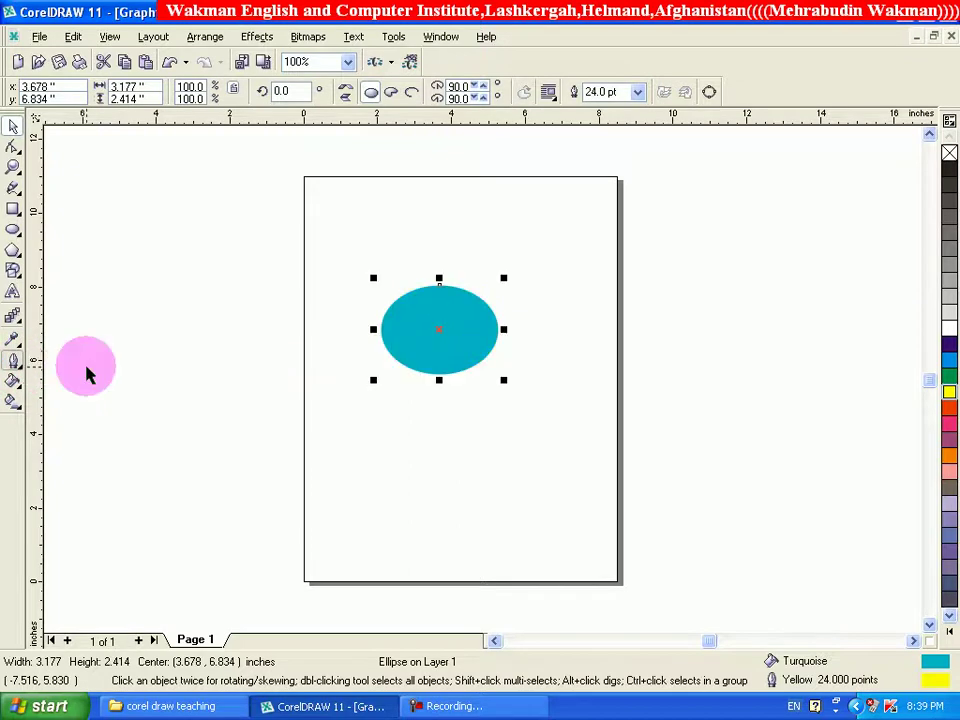
left_click(639, 93)
left_click(641, 93)
left_click(640, 93)
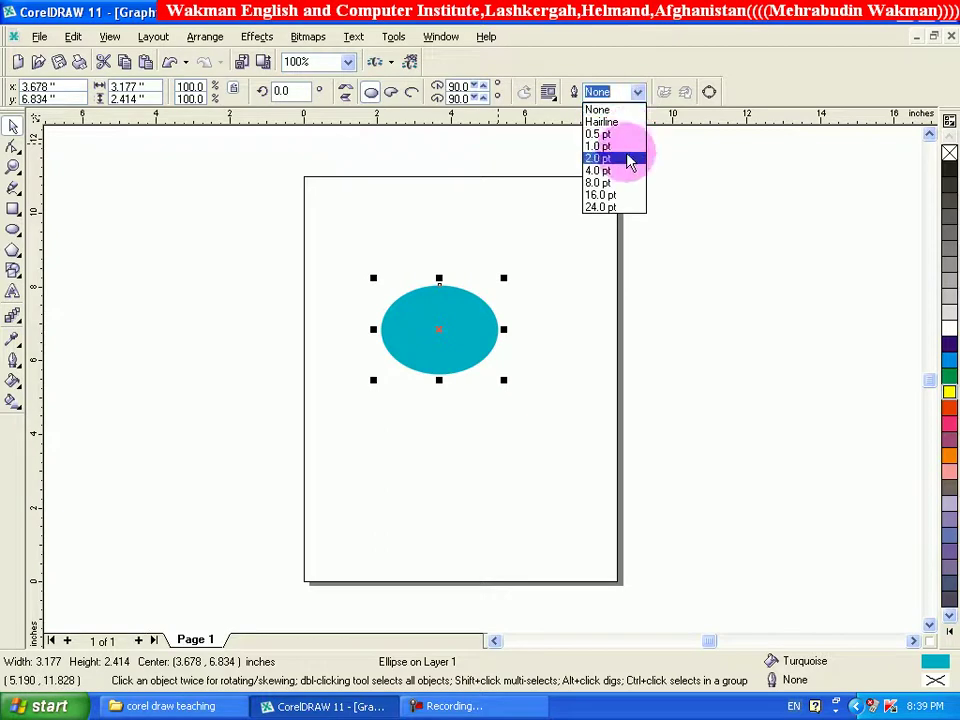
left_click(604, 195)
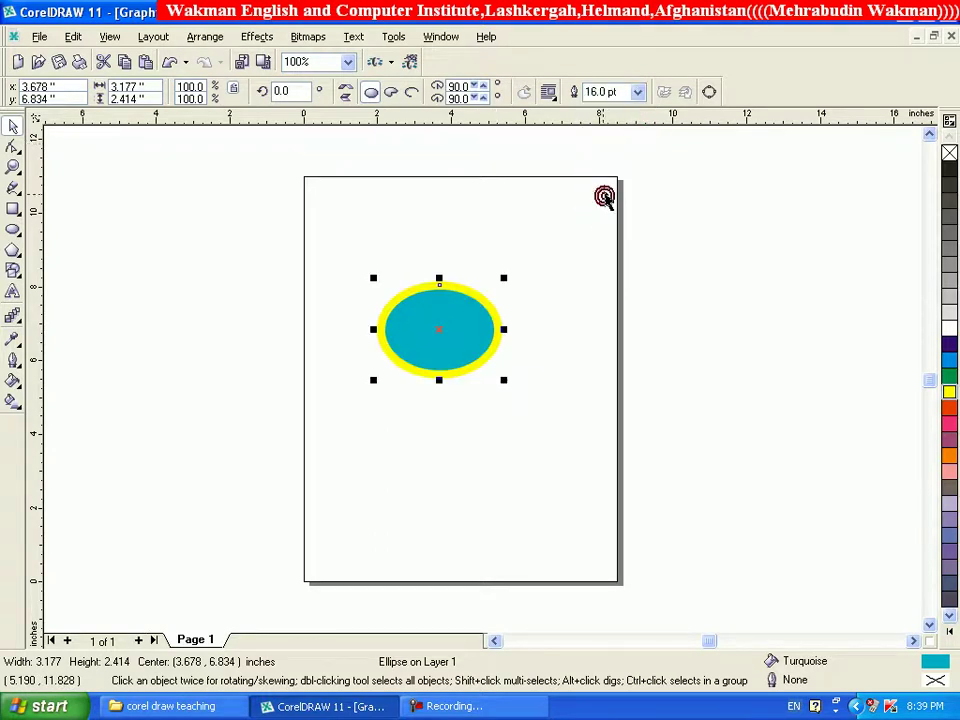
Reduce the ellipse's outline to a hairline and remove its fill
left_click(15, 362)
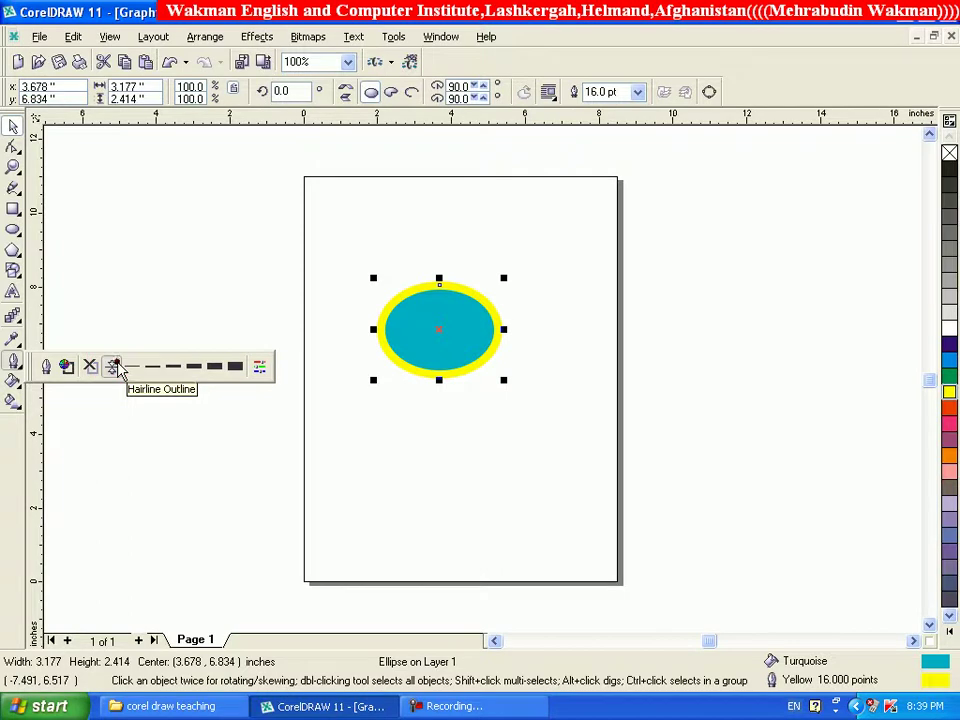
left_click(116, 367)
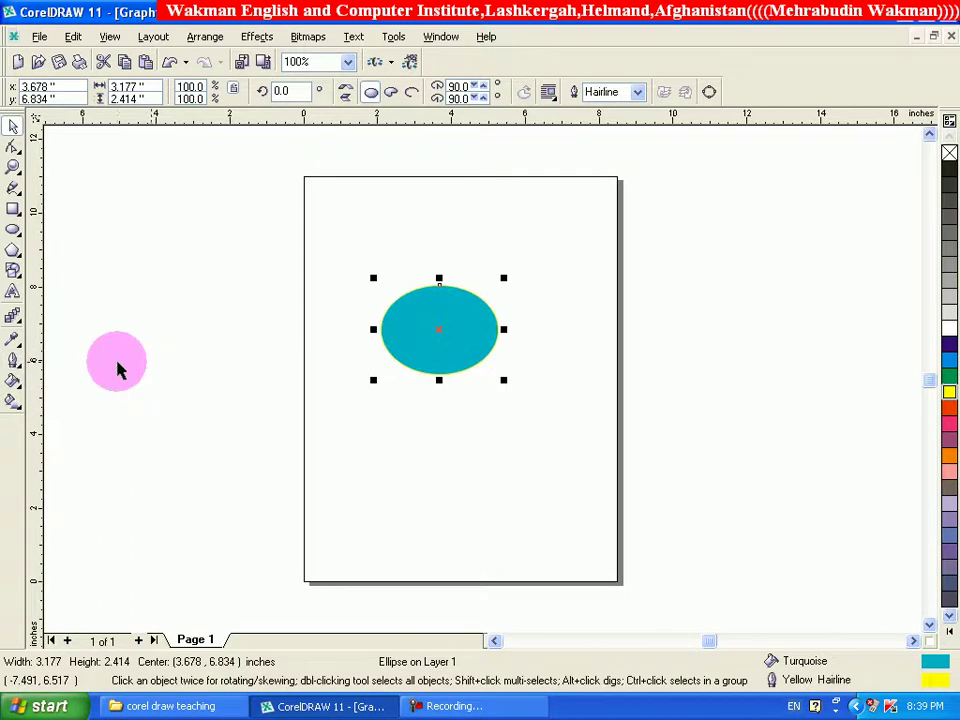
left_click(949, 155)
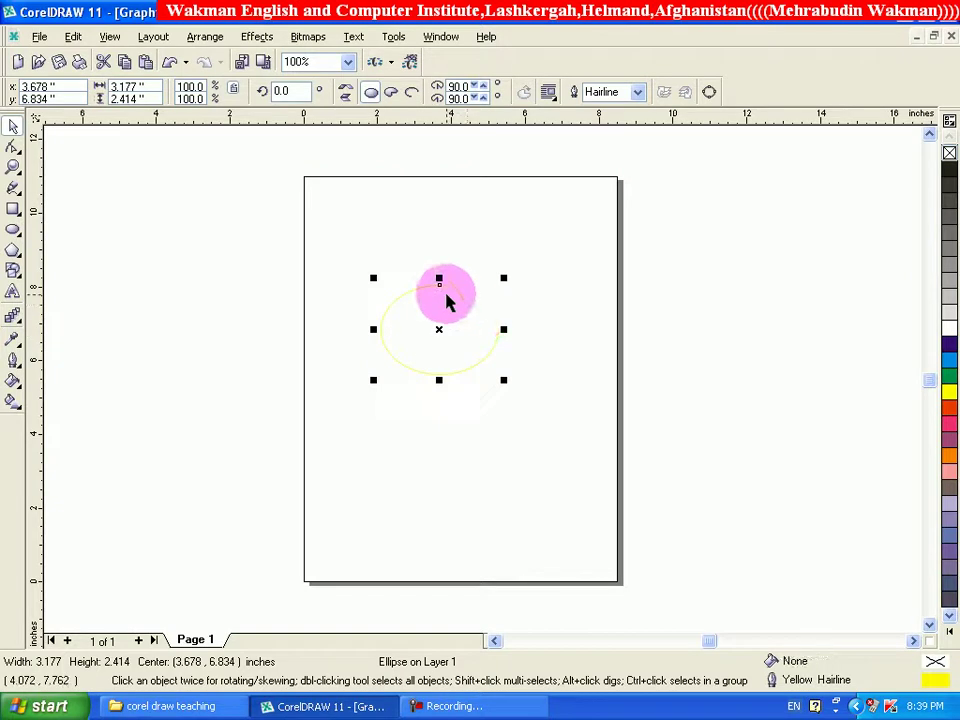
Apply the 24-point preset to the ellipse's outline, and set a custom outline width of 18 points
left_click(14, 360)
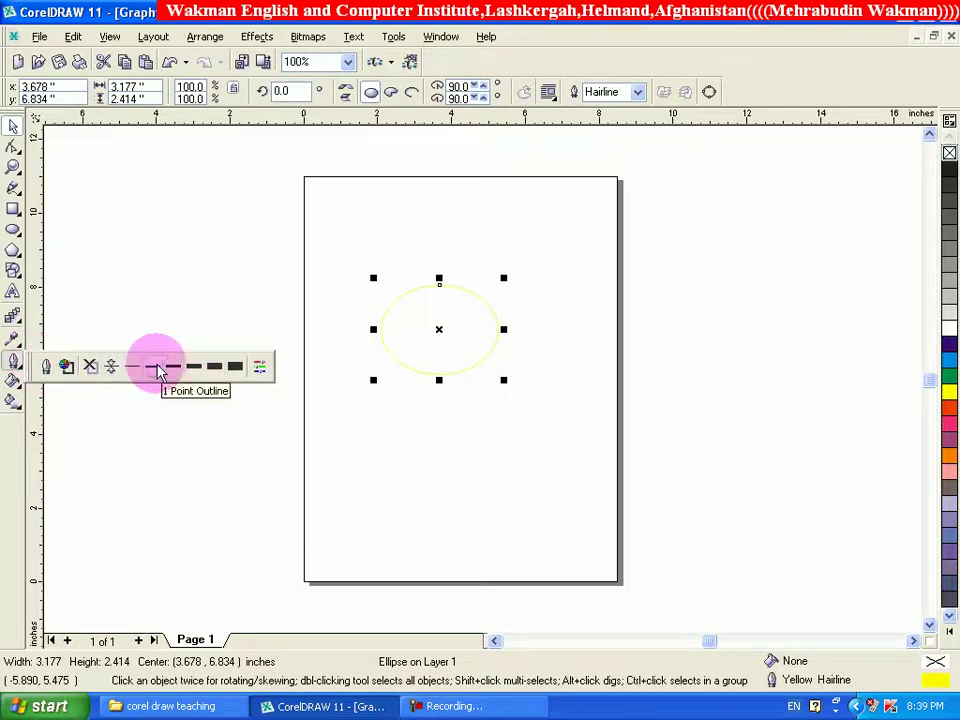
left_click(234, 366)
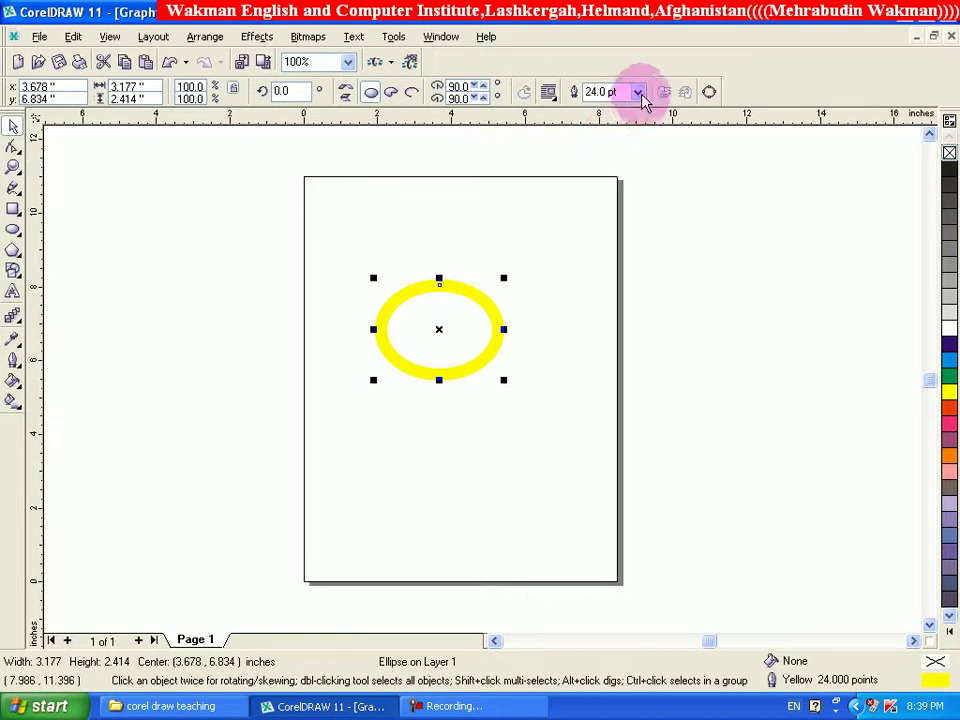
left_click_drag(620, 94, 578, 103)
type("18")
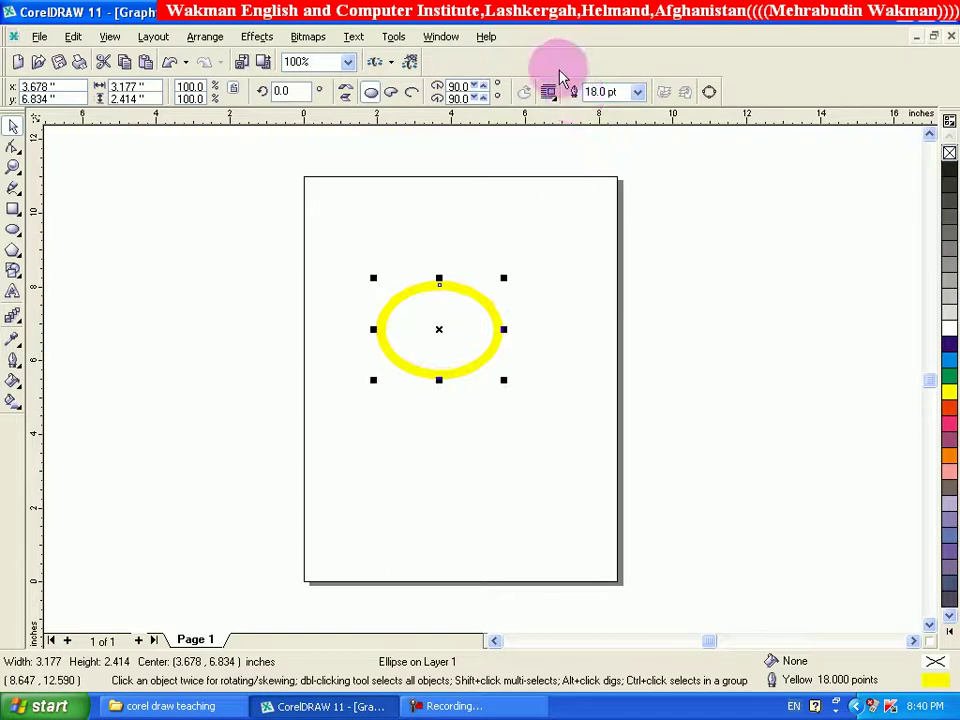
Open the Color docker window for the ellipse and browse the color ranges of the PANTONE solid coated palette
left_click(24, 368)
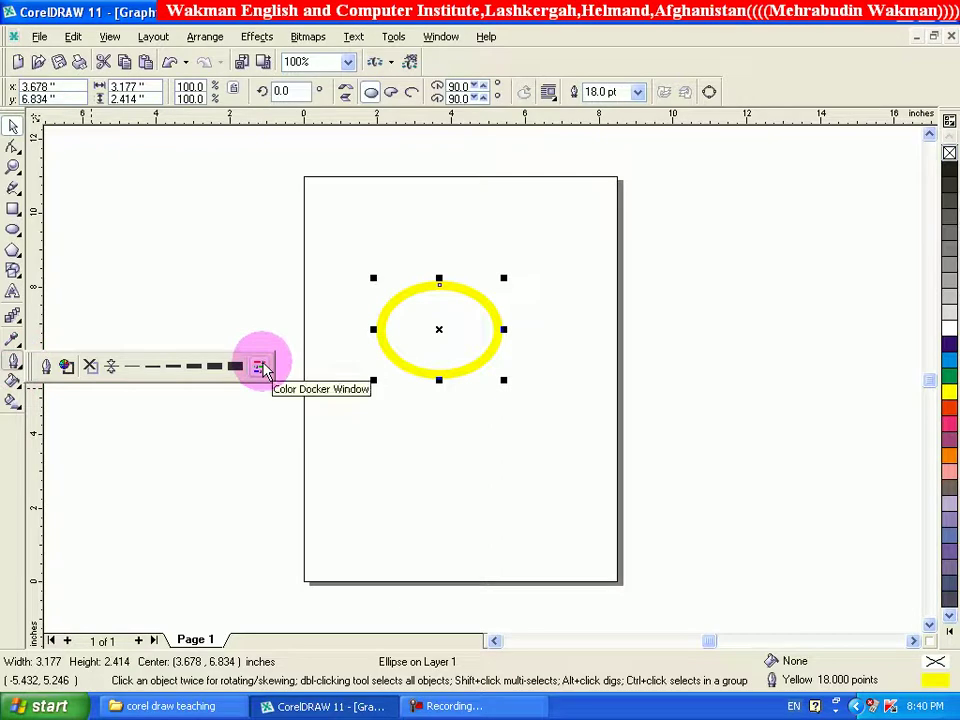
left_click(261, 366)
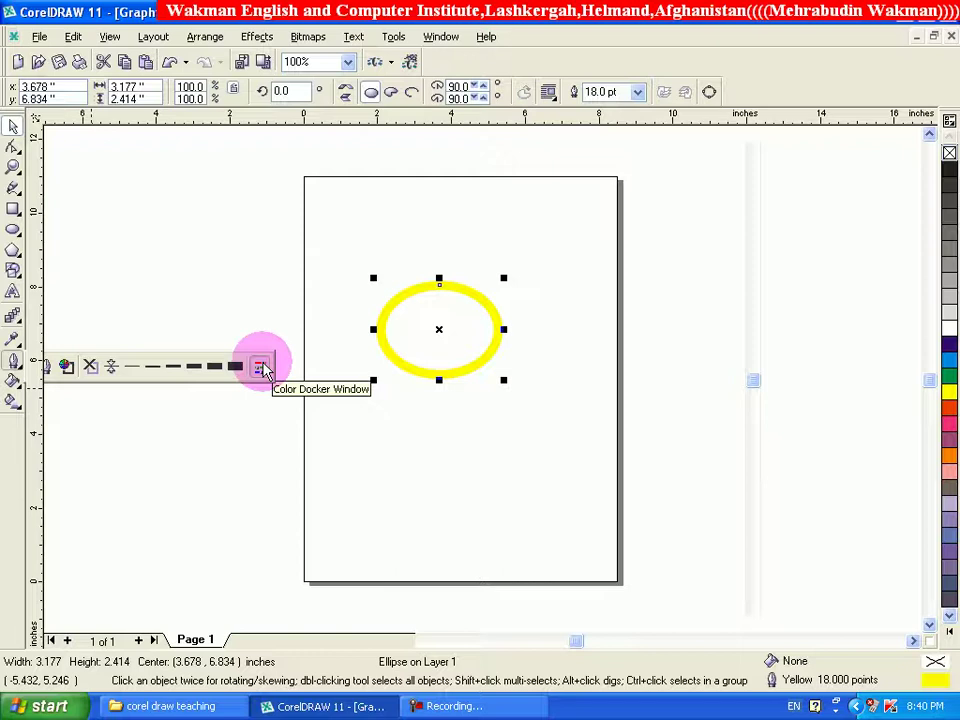
left_click(261, 367)
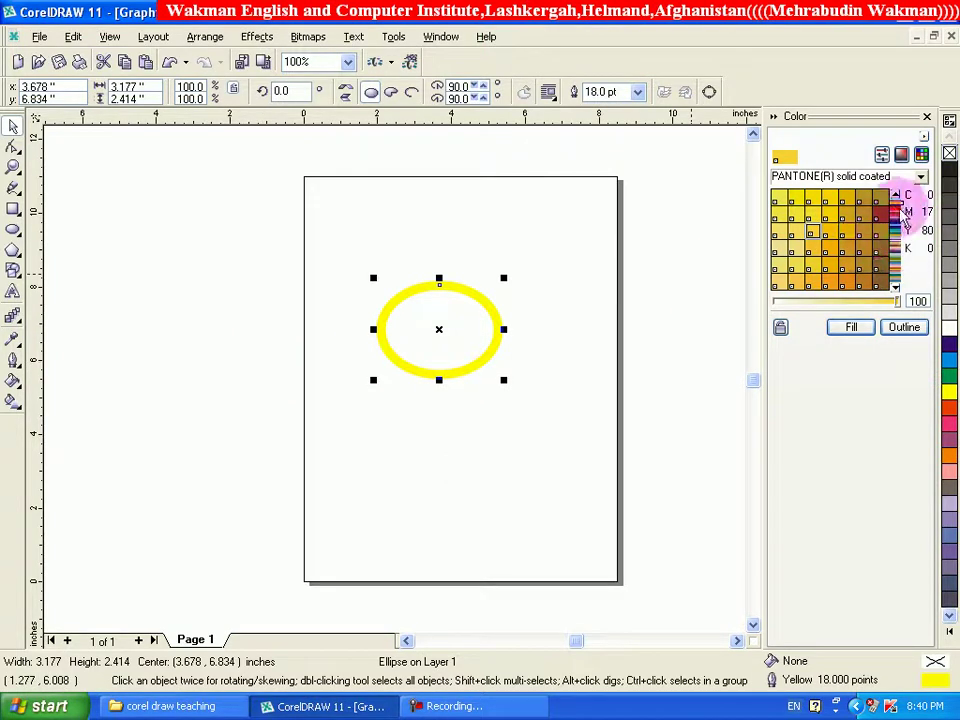
left_click_drag(899, 215, 900, 305)
left_click(888, 328)
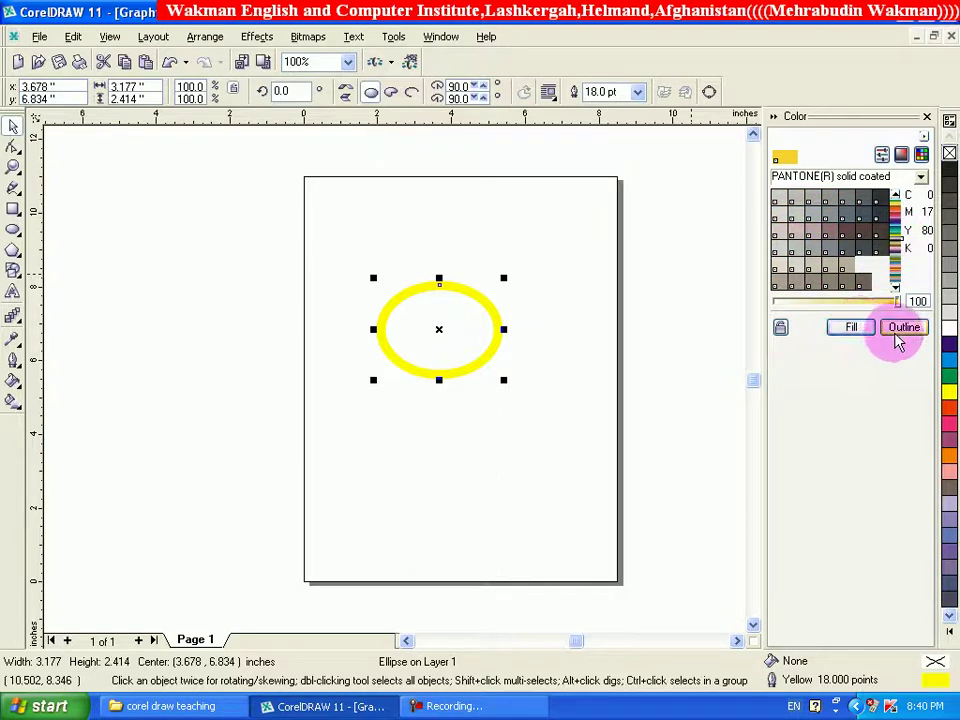
left_click(898, 290)
left_click_drag(898, 290, 897, 207)
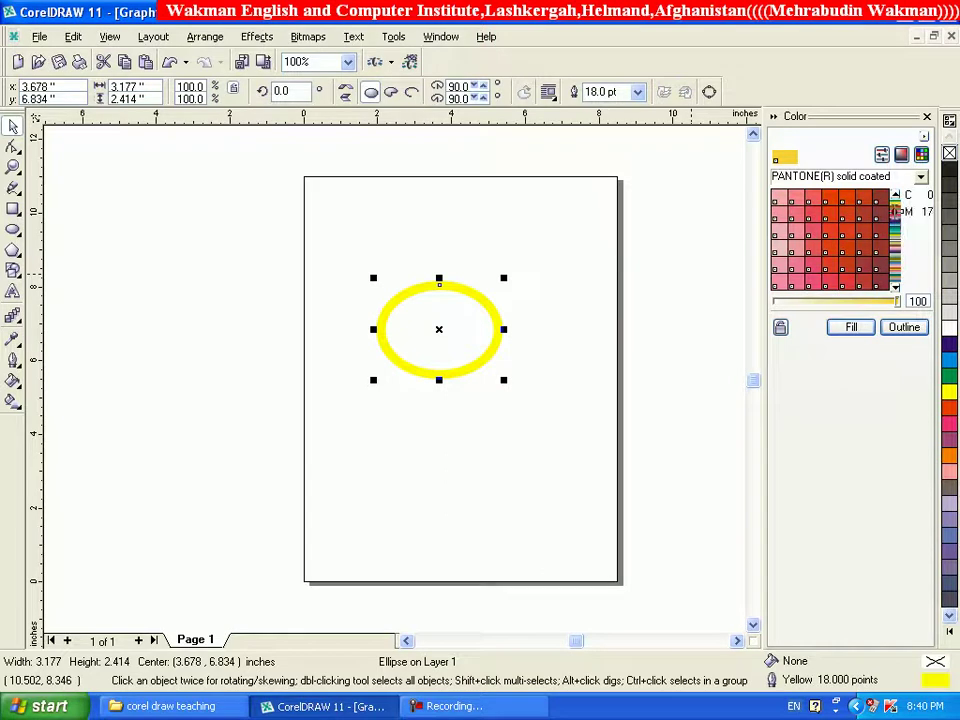
Using CMYK colors in the Color docker, fill the ellipse with C4 M31 Y95 K0 and color its outline C75 M0 Y99 K0
left_click(900, 157)
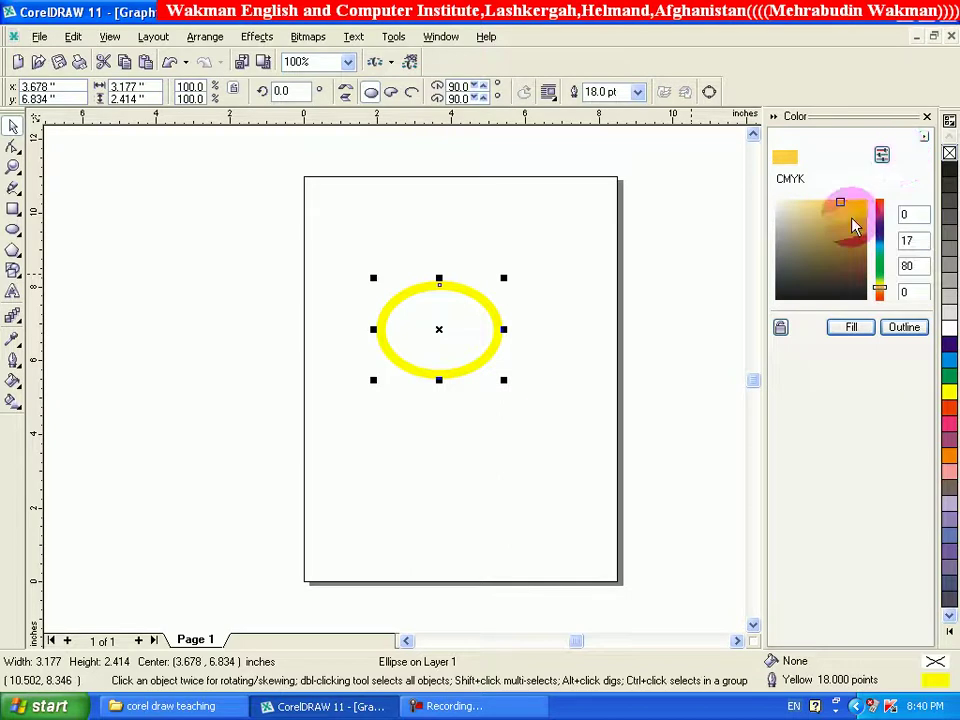
left_click(852, 219)
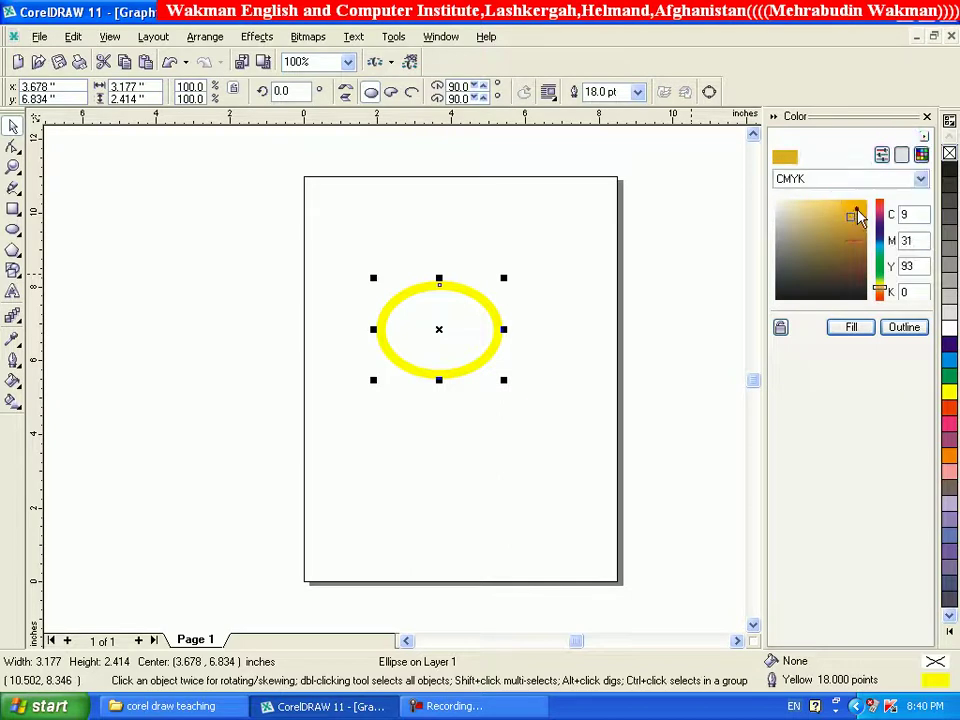
left_click(857, 210)
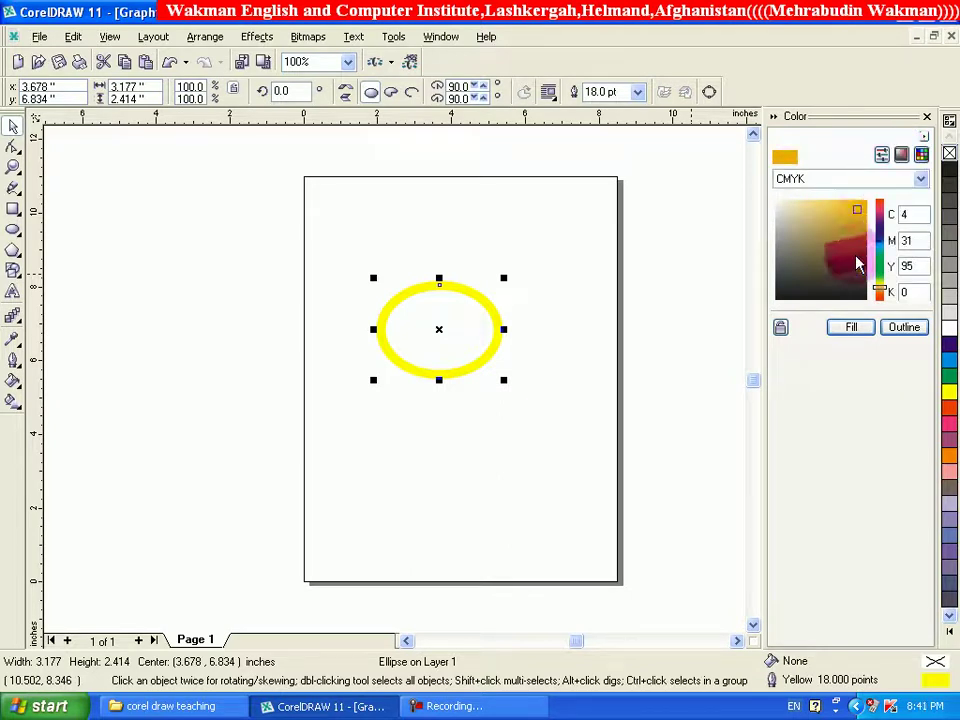
left_click(848, 326)
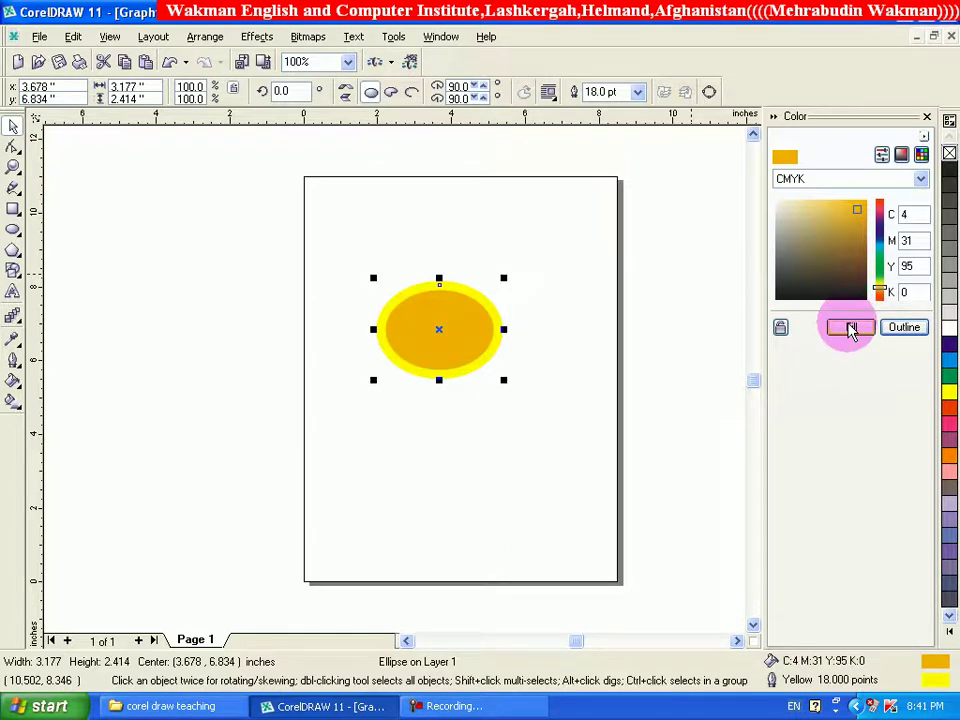
left_click(884, 264)
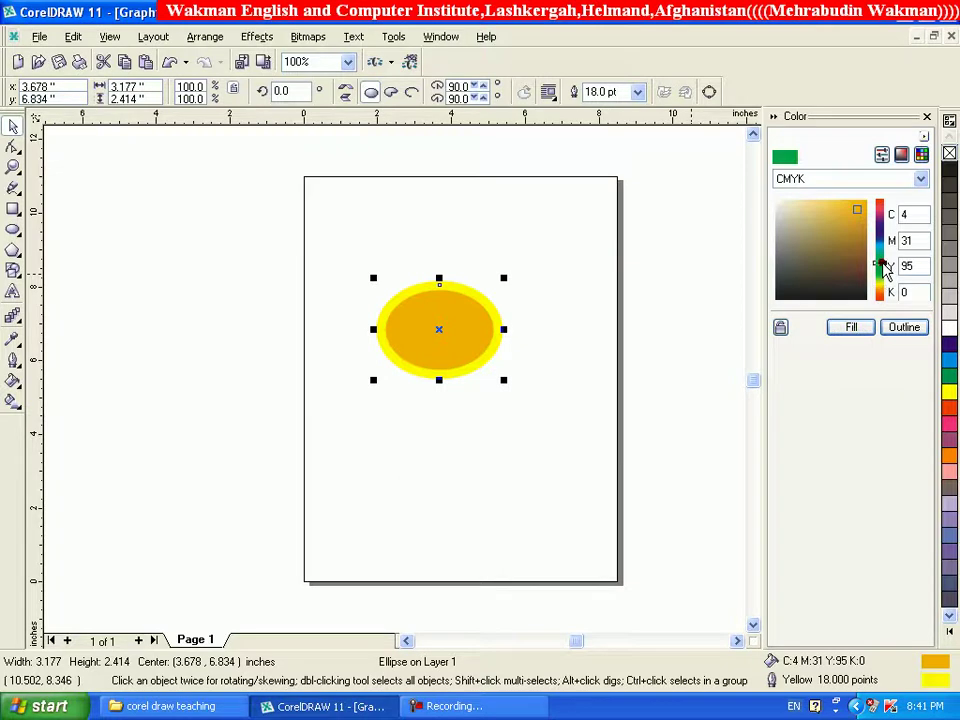
left_click(906, 329)
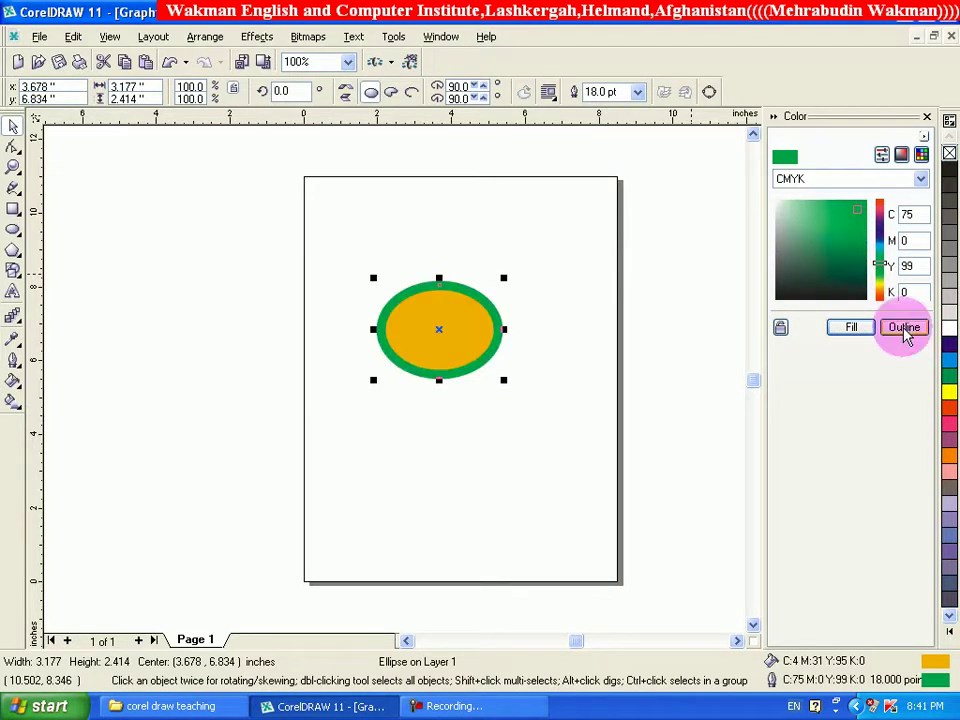
Fill the ellipse with the blue PANTONE 293 C from the PANTONE solid coated palette
left_click(922, 156)
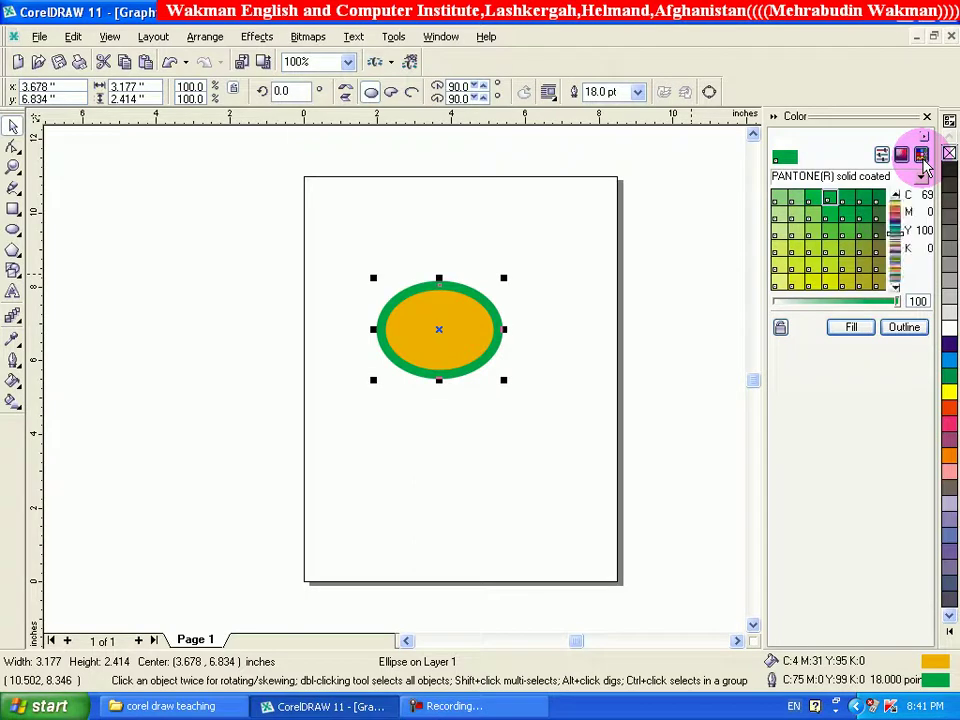
left_click(897, 212)
left_click_drag(900, 215, 899, 224)
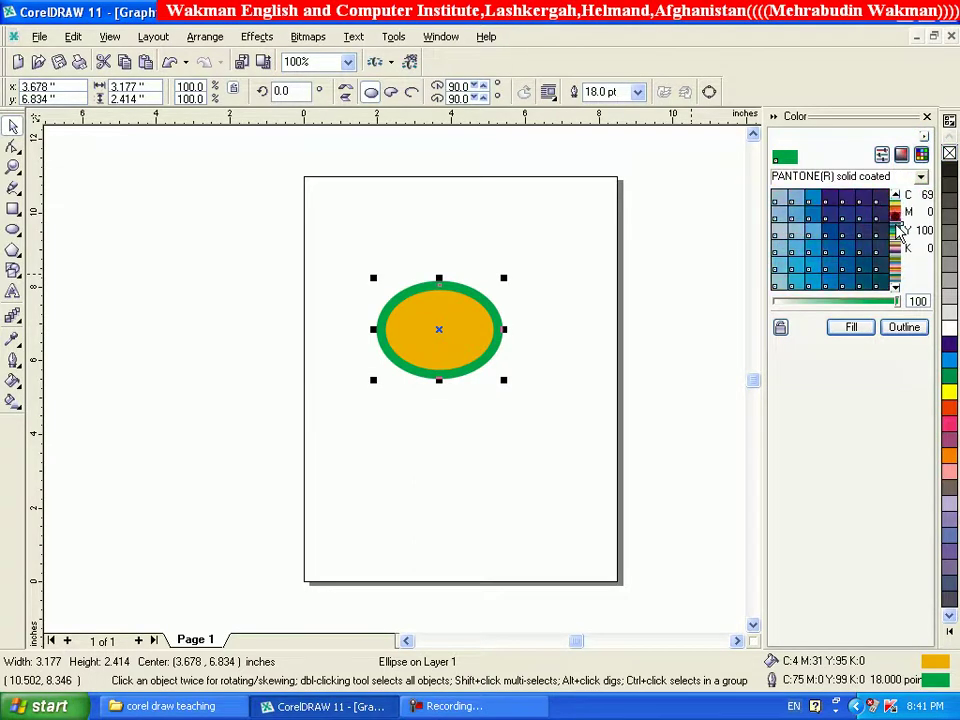
left_click(829, 231)
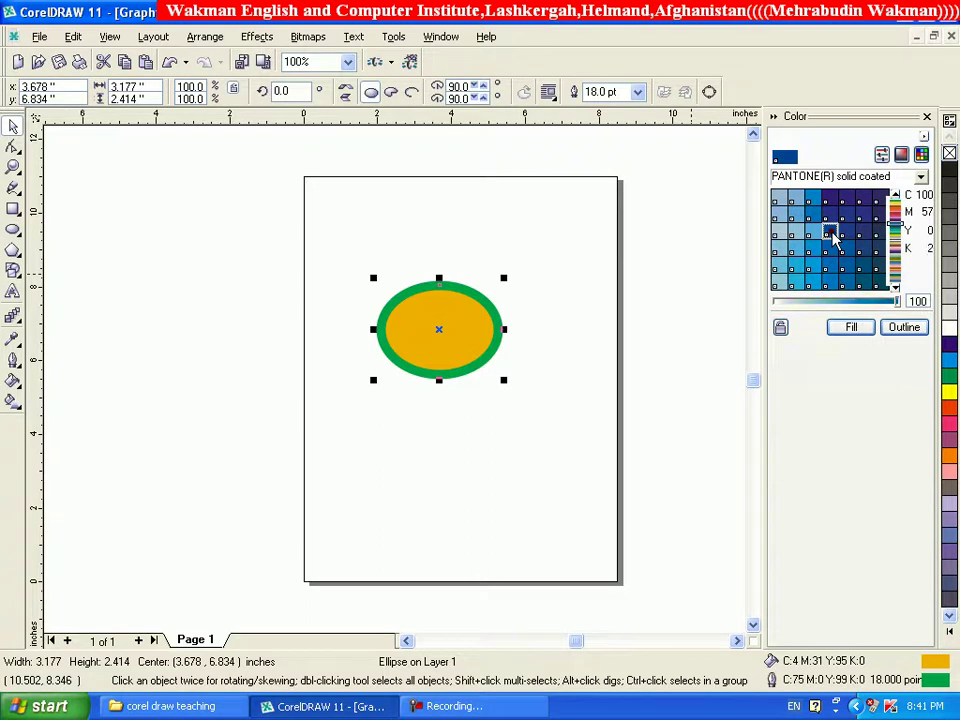
left_click(842, 329)
left_click(842, 330)
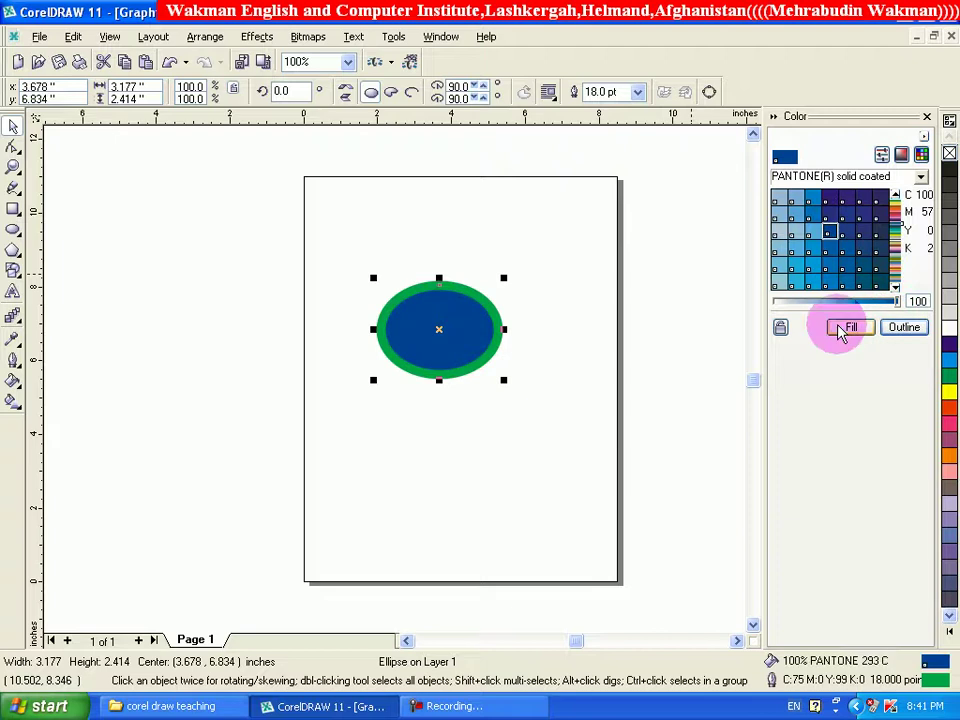
Color the ellipse's outline with the orange PANTONE 1235 C, and close the Color docker
left_click(896, 205)
left_click(830, 250)
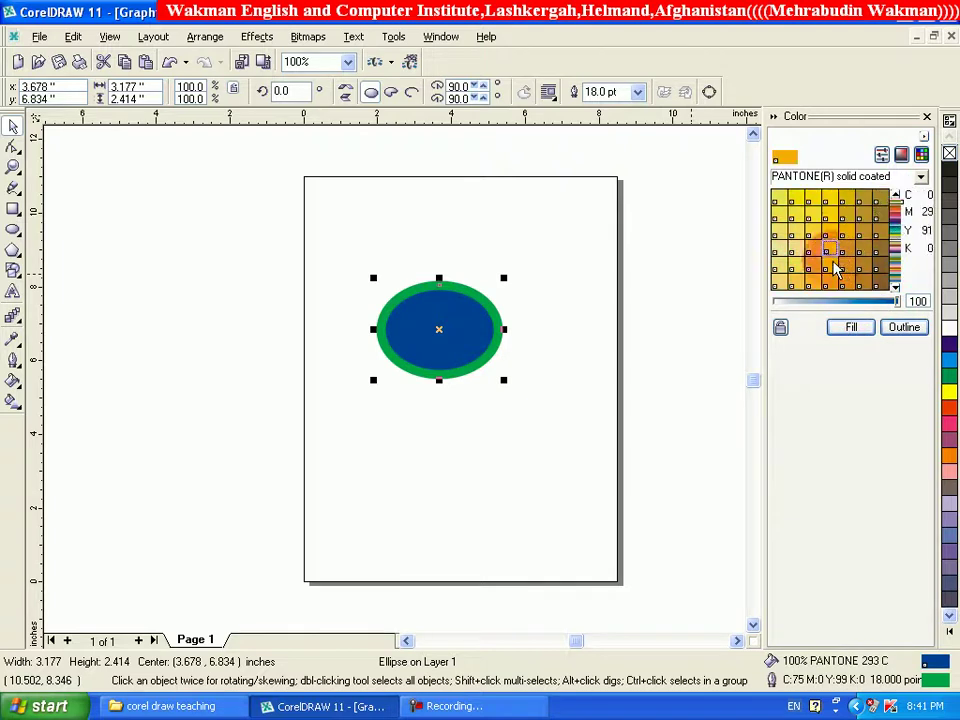
left_click(906, 325)
left_click(905, 328)
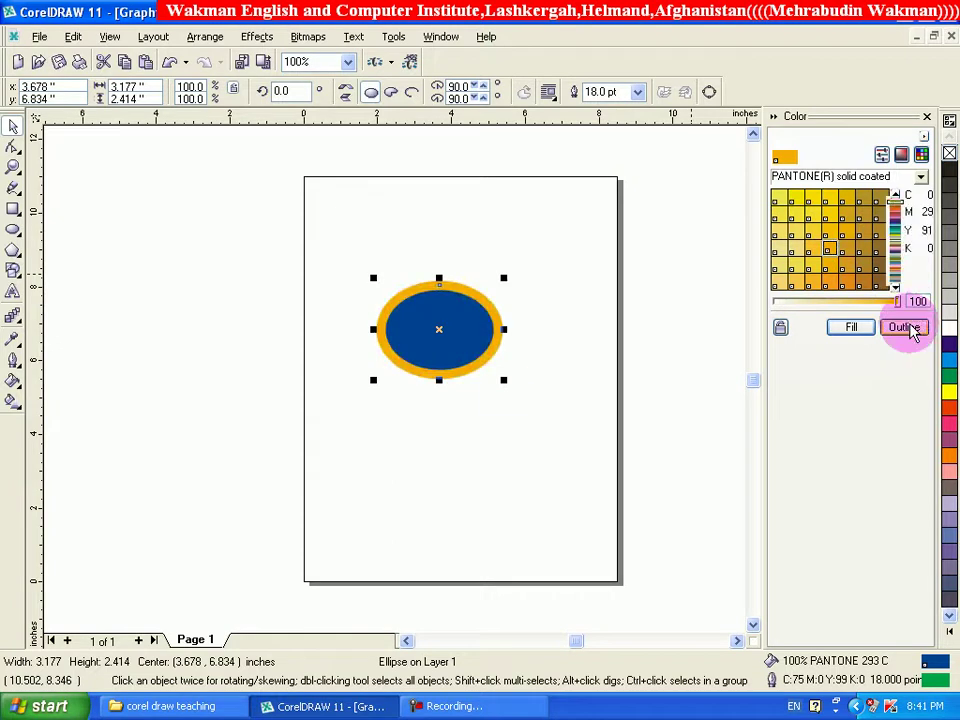
left_click(924, 118)
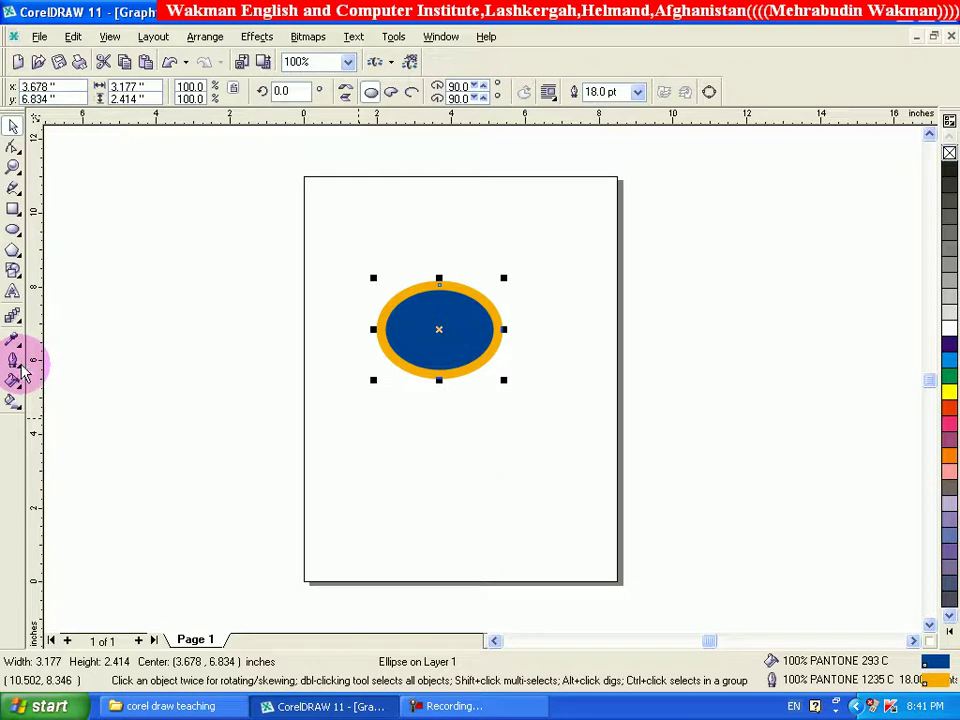
Open the Outline Color dialog for the selected ellipse from the Outline tool
left_click(22, 368)
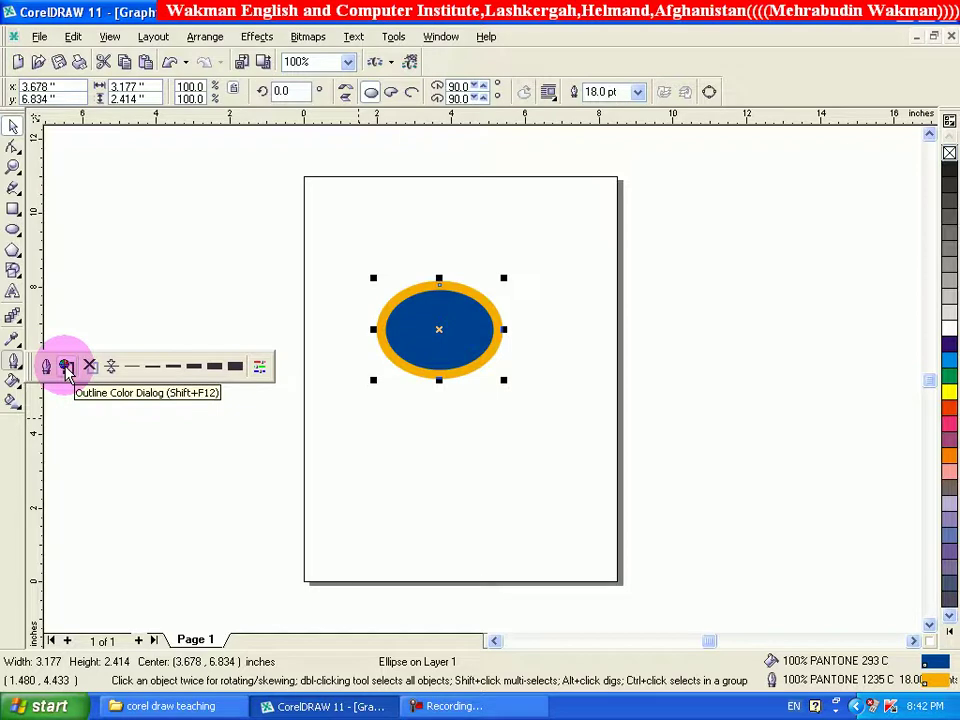
left_click(66, 368)
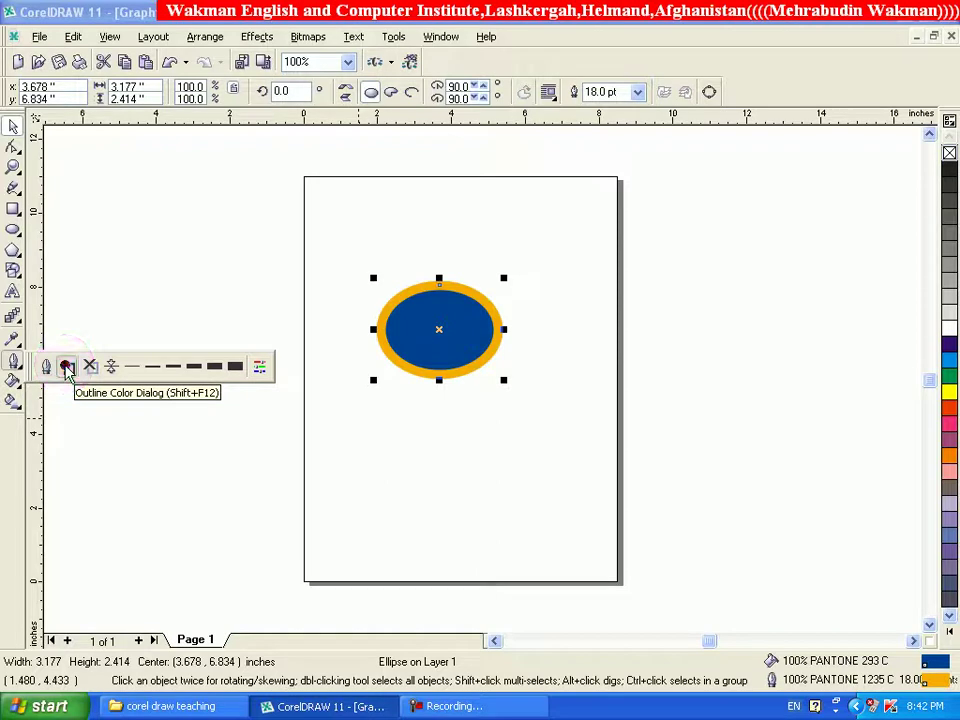
left_click(67, 368)
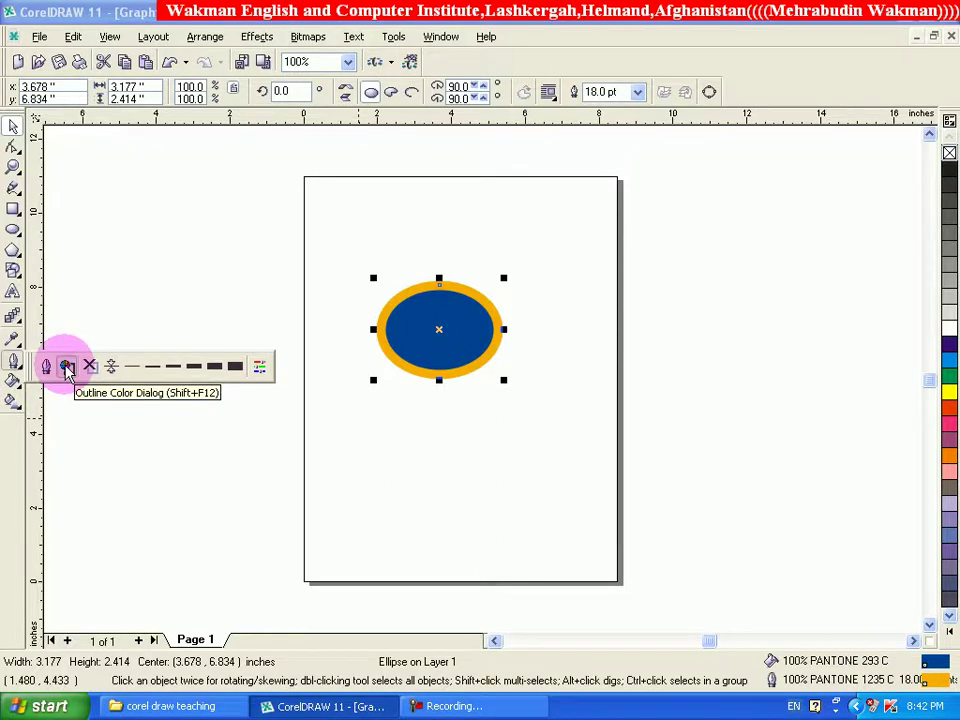
left_click(66, 368)
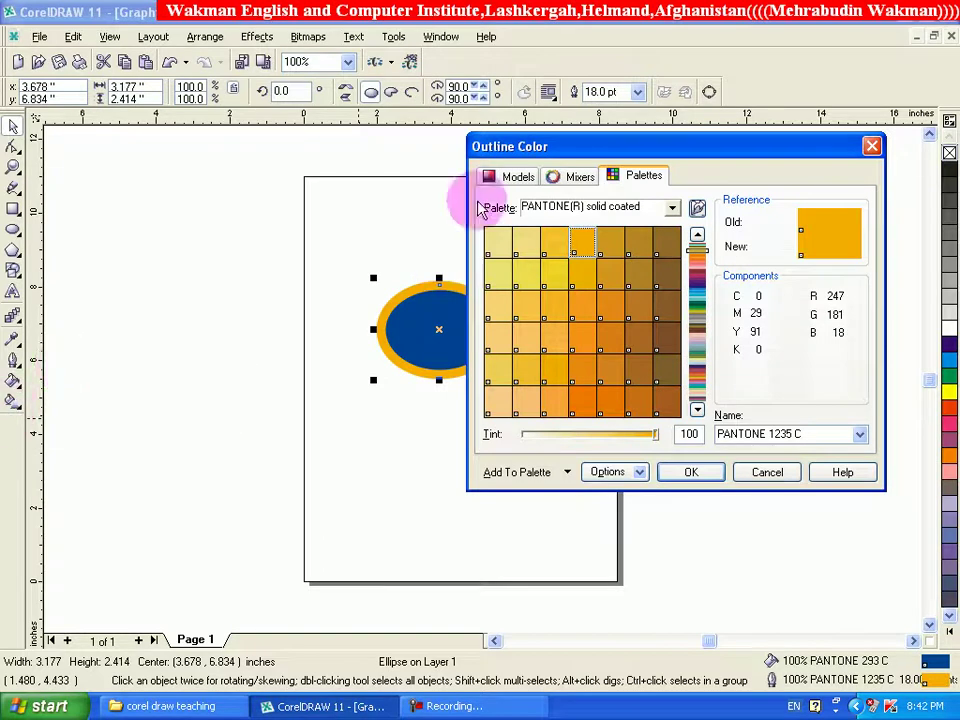
Using the CMYK color model, choose the purple C91 M96 Y0 K0 as the new outline color
left_click(519, 178)
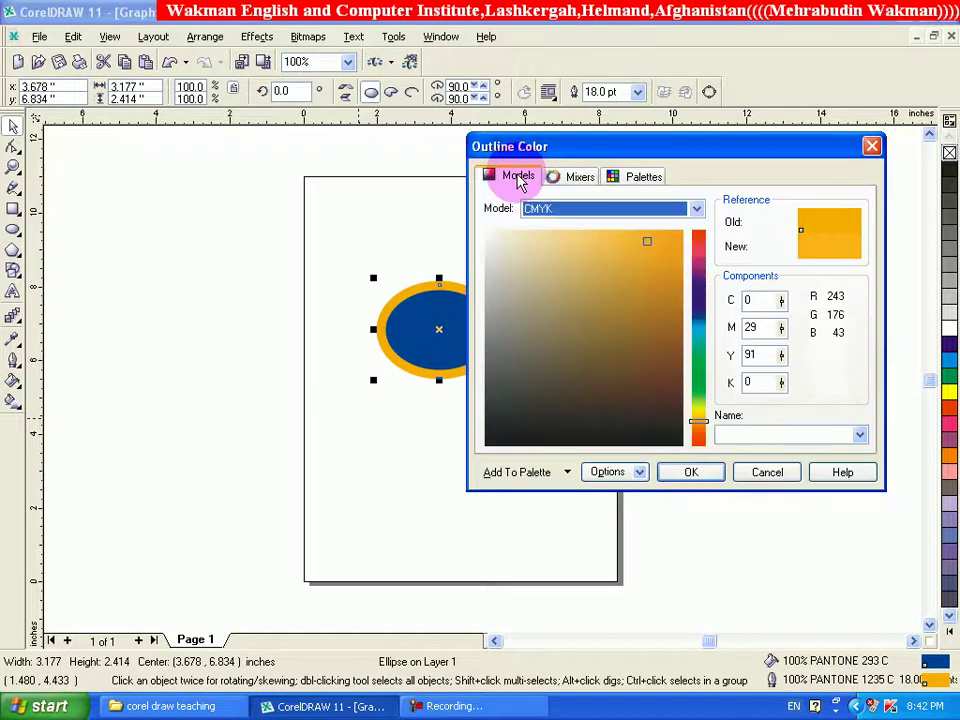
left_click_drag(690, 430, 696, 414)
left_click_drag(703, 360, 703, 295)
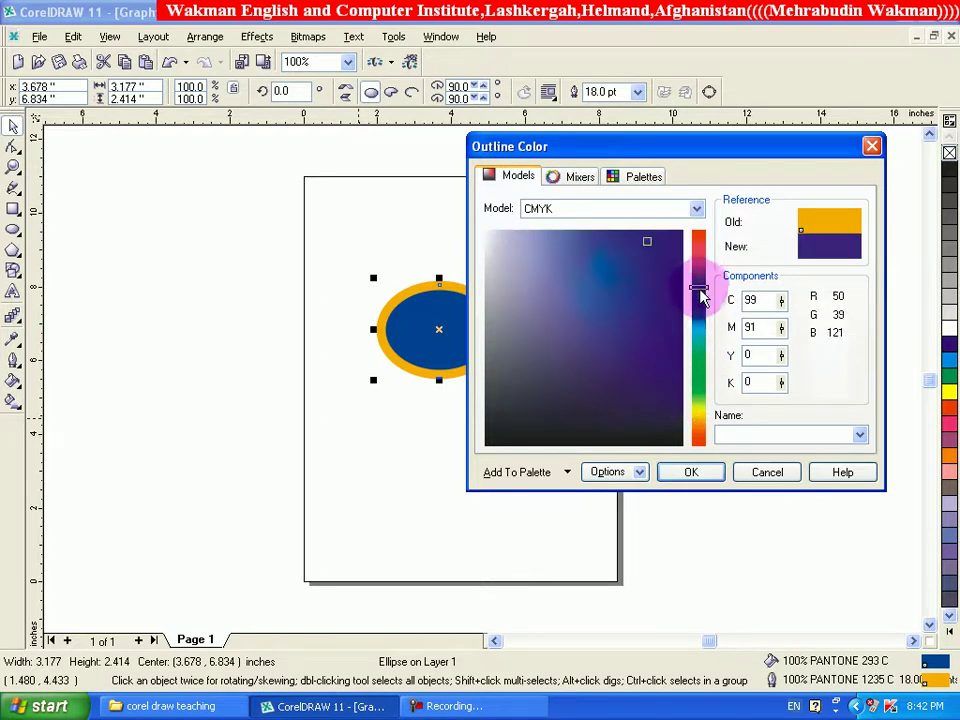
mouse_move(666, 255)
left_mouse_down()
mouse_move(664, 242)
mouse_move(671, 283)
left_mouse_up()
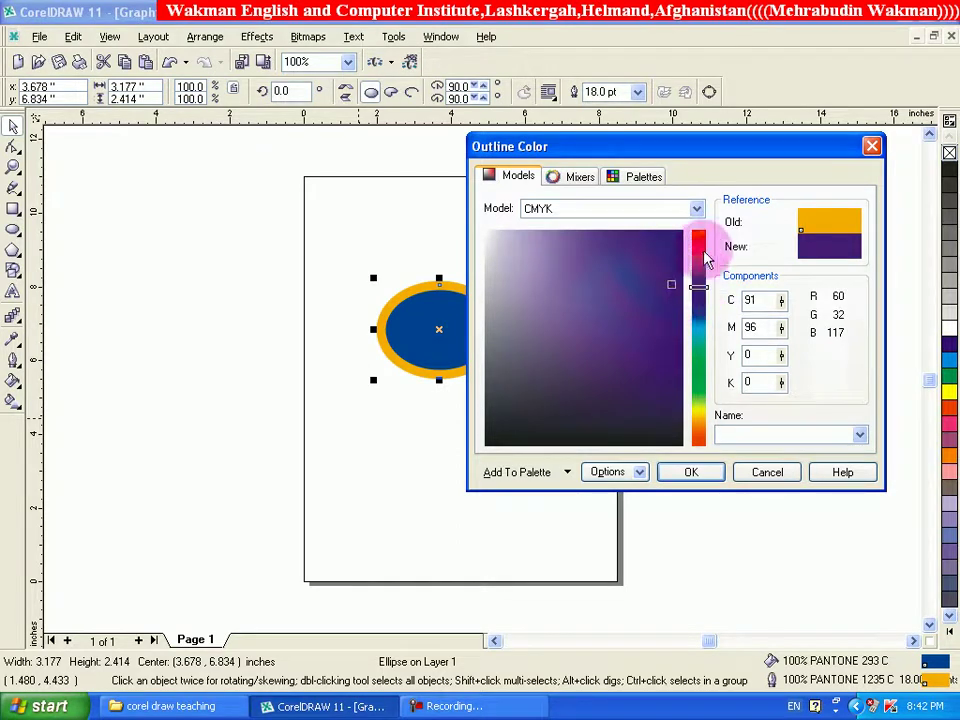
Keep the CMYK model and change the new outline color to the blue C79 M16 Y8 K0
left_click(697, 210)
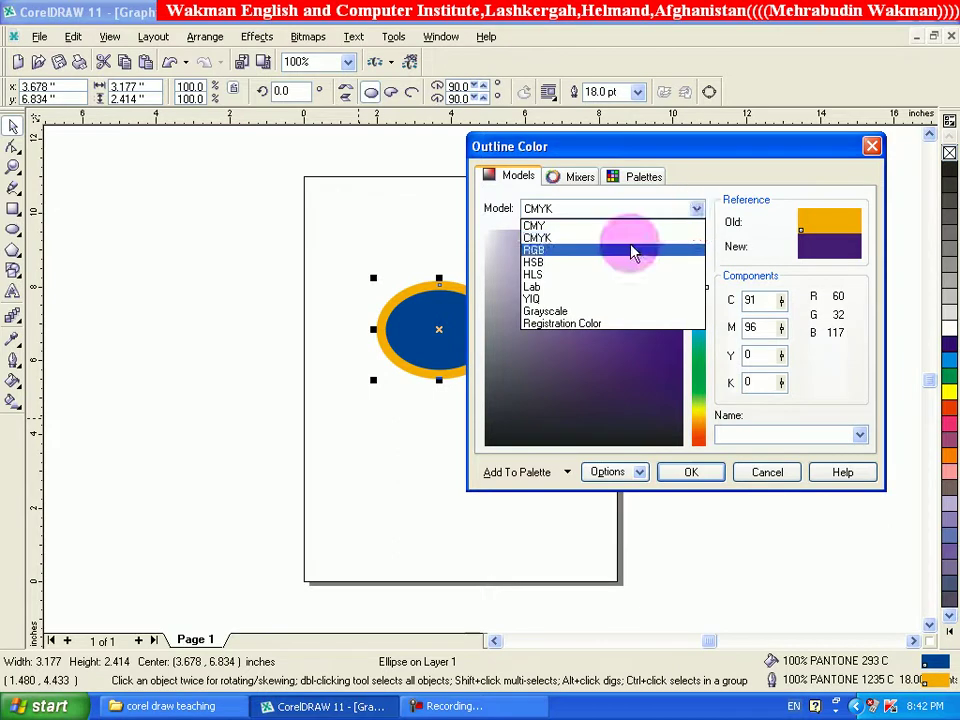
left_click(572, 241)
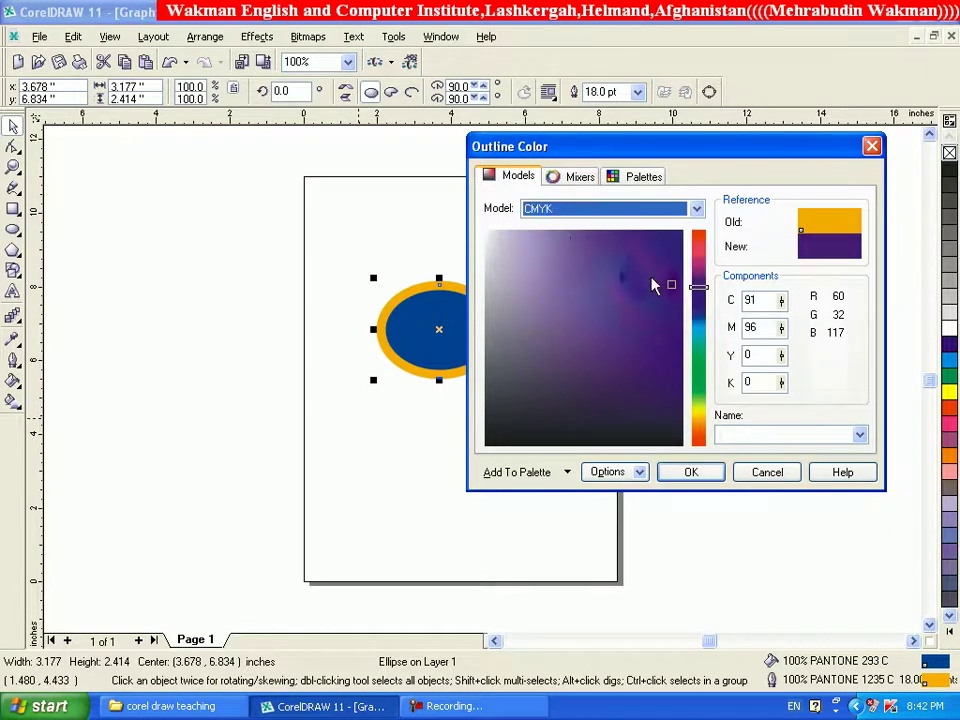
left_click_drag(697, 287, 697, 335)
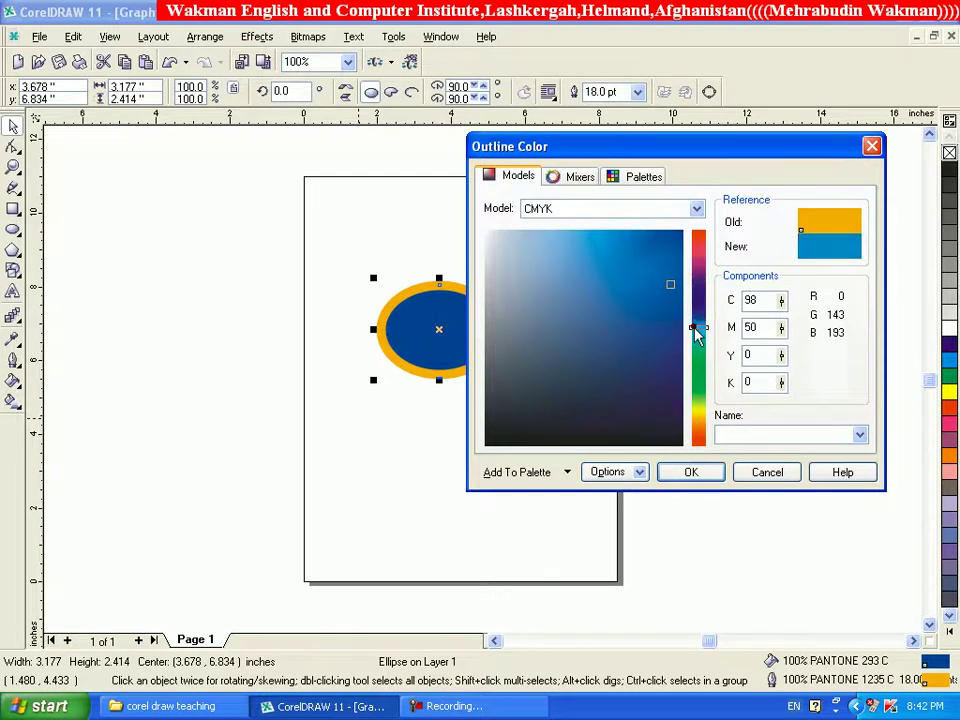
left_click(663, 311)
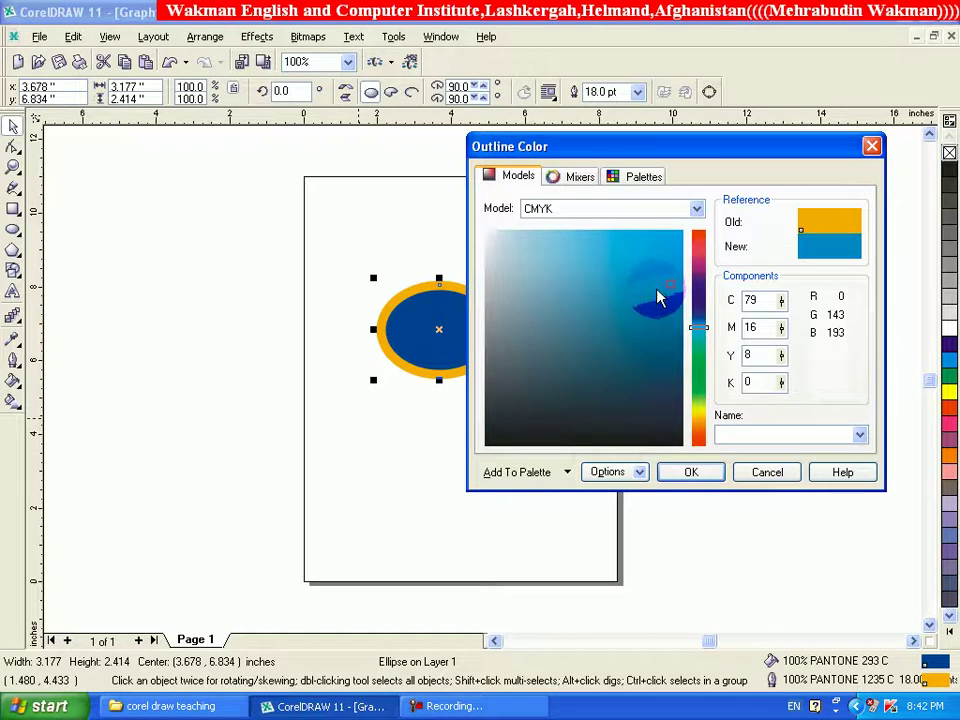
left_click(765, 300)
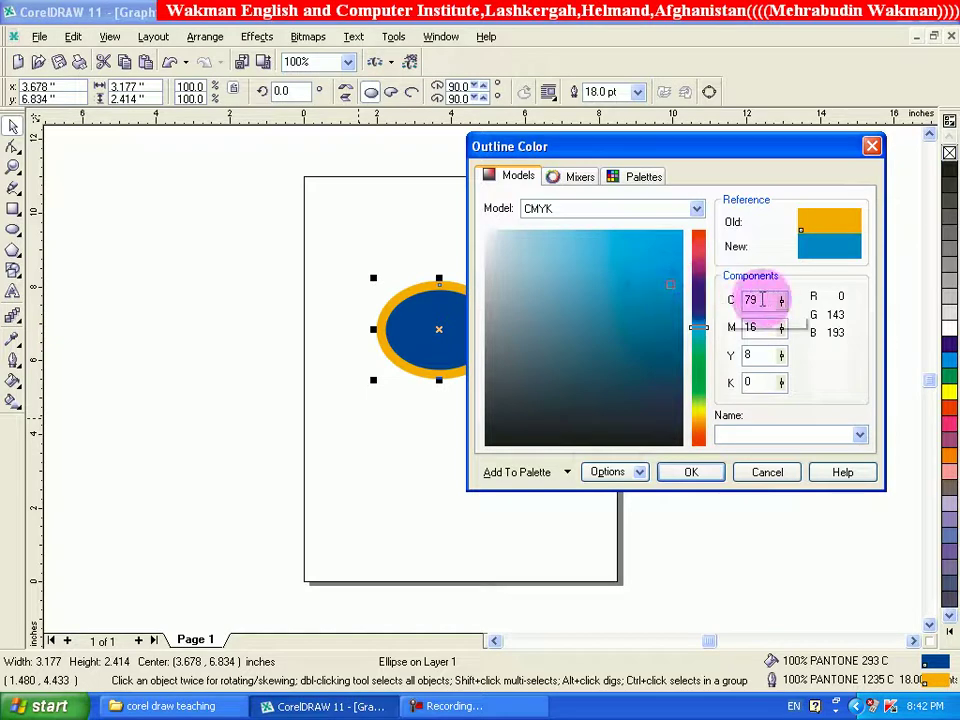
left_click(762, 300)
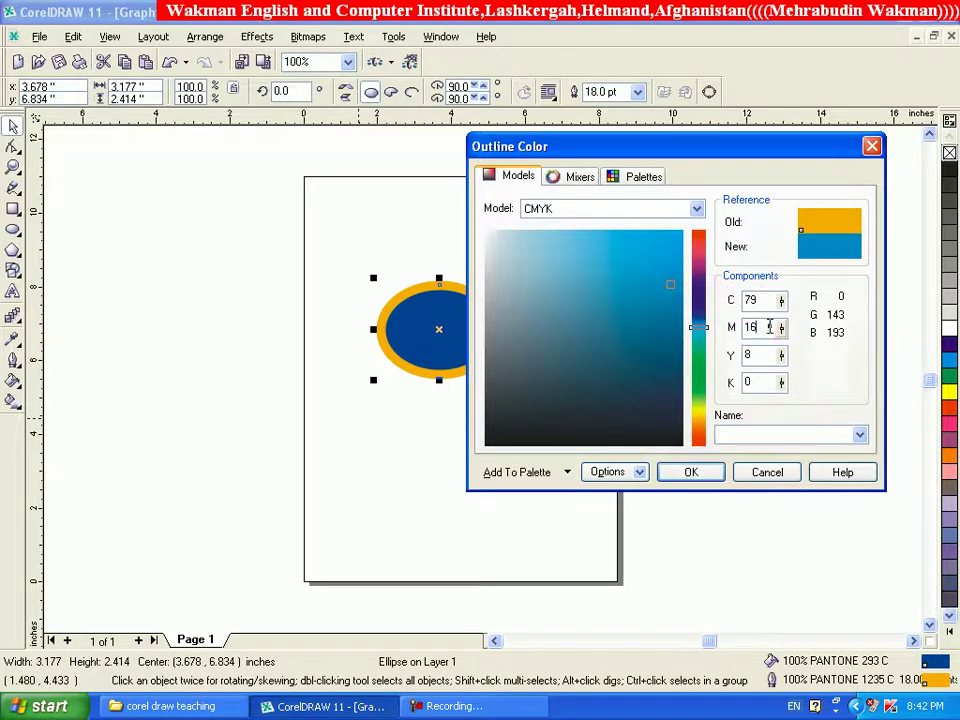
left_click(751, 327)
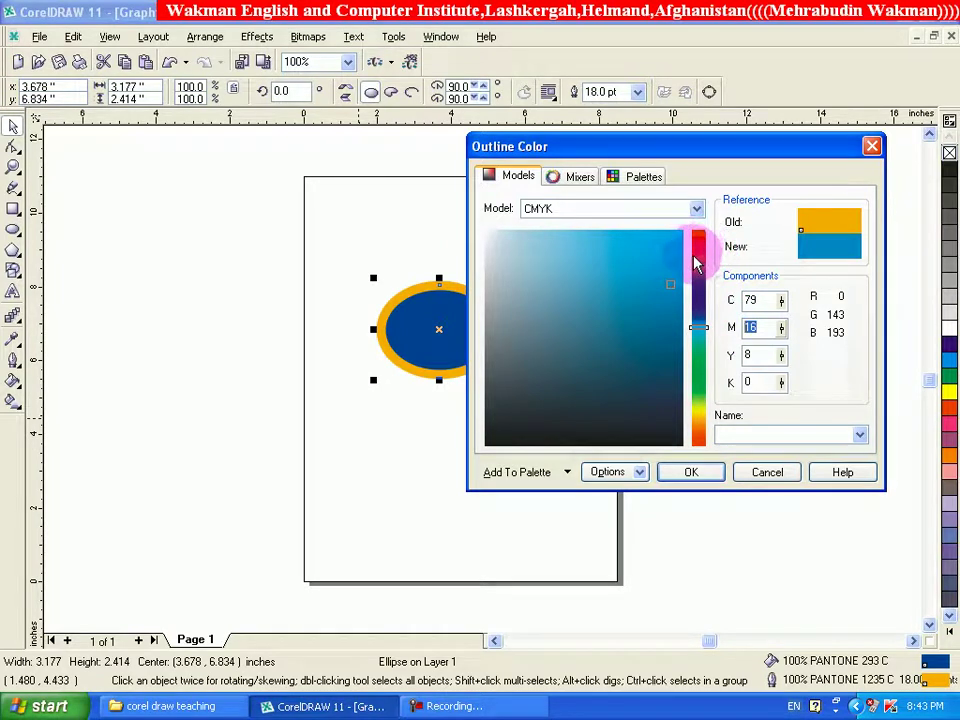
In the color mixer, rotate the pentagon hues to red and choose the pink C10 M96 Y18 K0
left_click(580, 182)
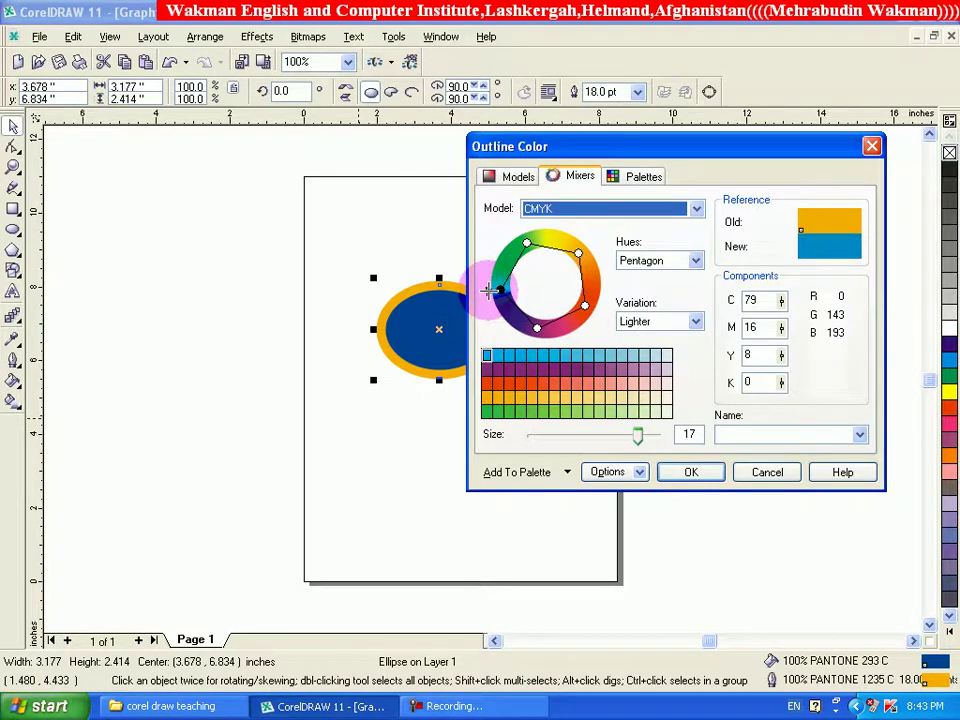
left_click_drag(488, 290, 489, 270)
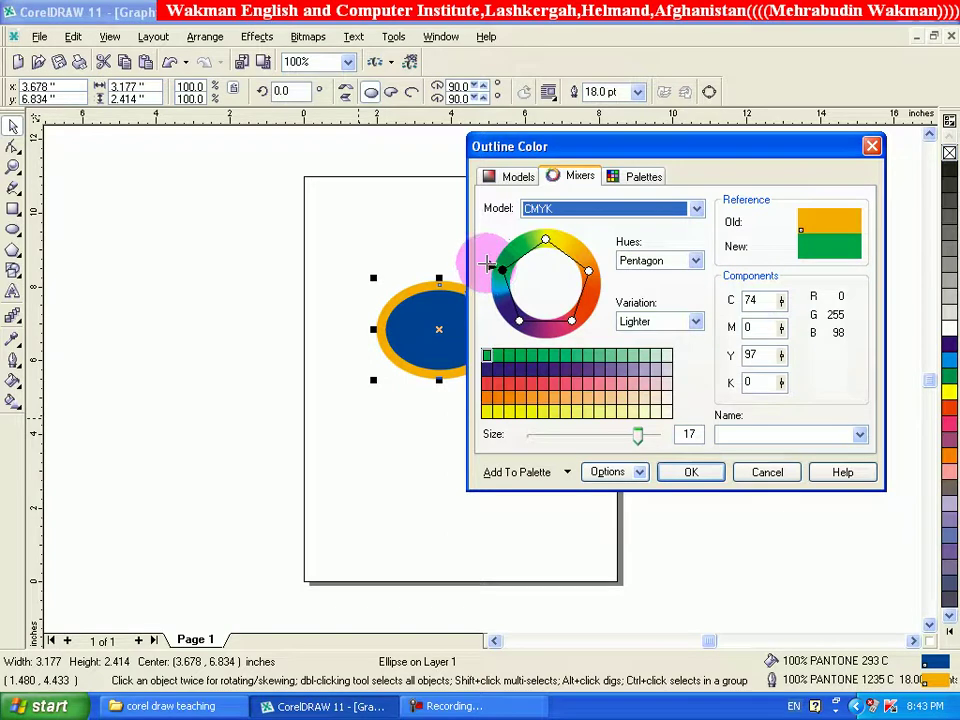
mouse_move(489, 262)
left_mouse_down()
mouse_move(514, 241)
mouse_move(566, 234)
mouse_move(590, 285)
left_mouse_up()
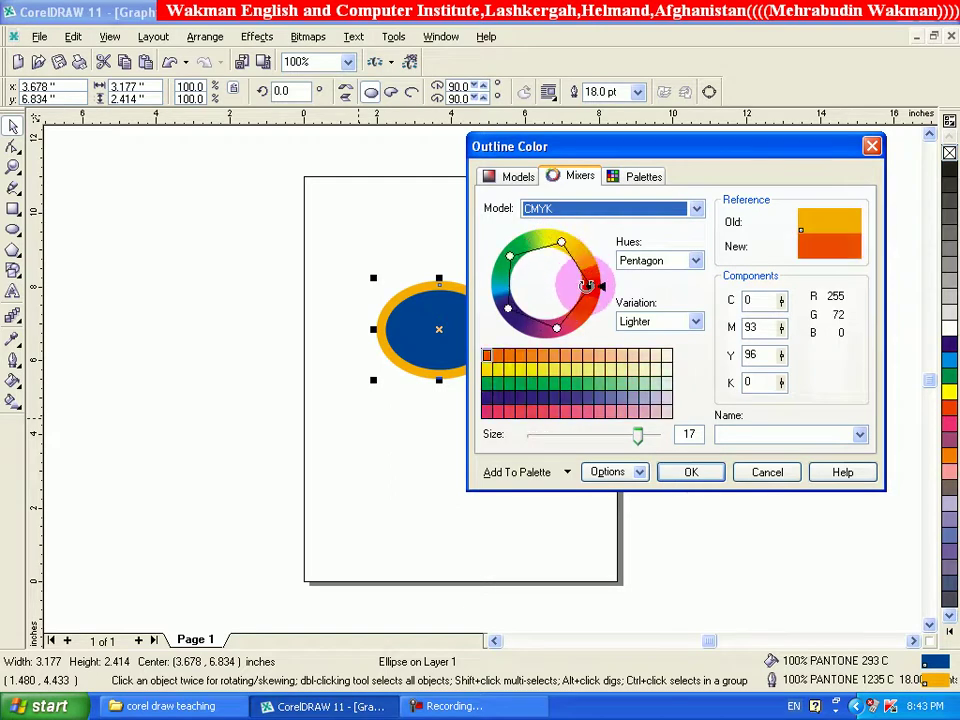
left_click(565, 412)
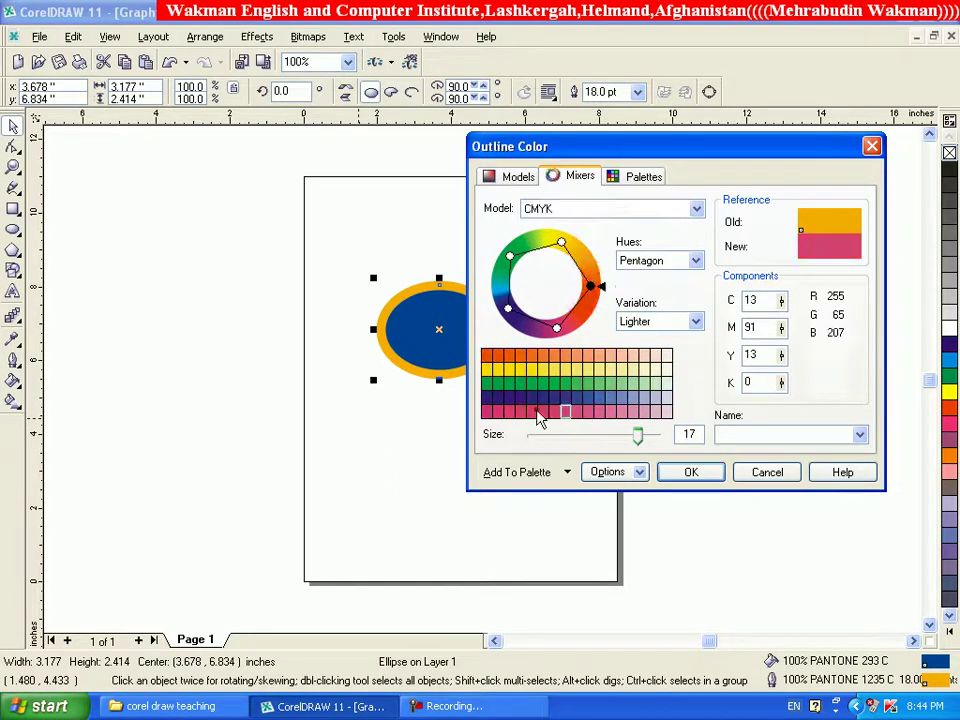
left_click(509, 411)
left_click(509, 413)
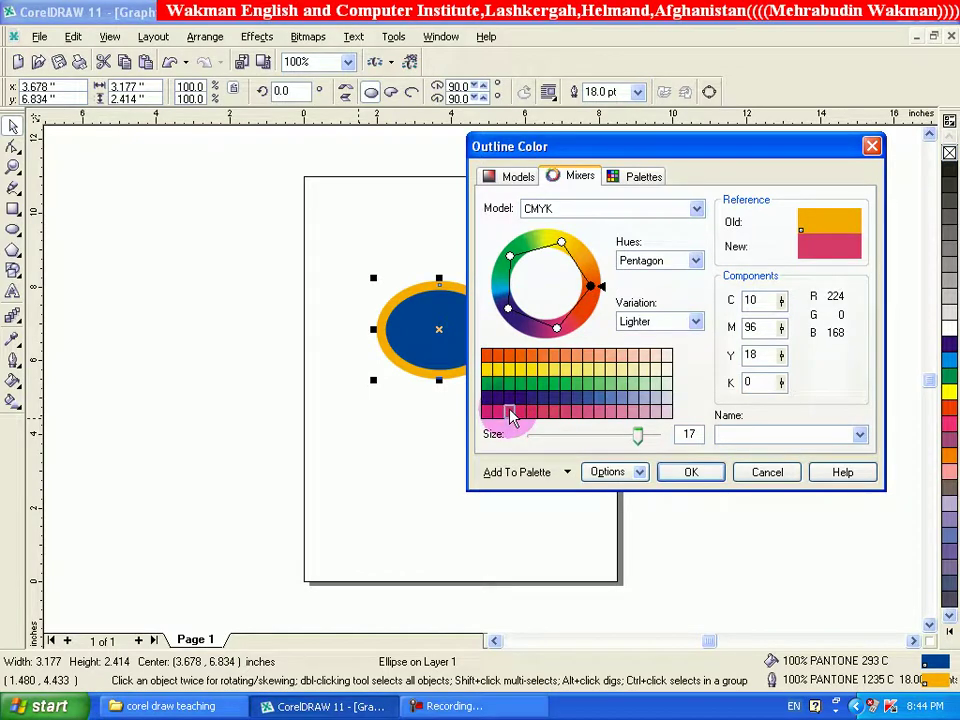
Review the mixer's variation options and set the variation to Darker
left_click(695, 319)
left_click(695, 320)
left_click(695, 320)
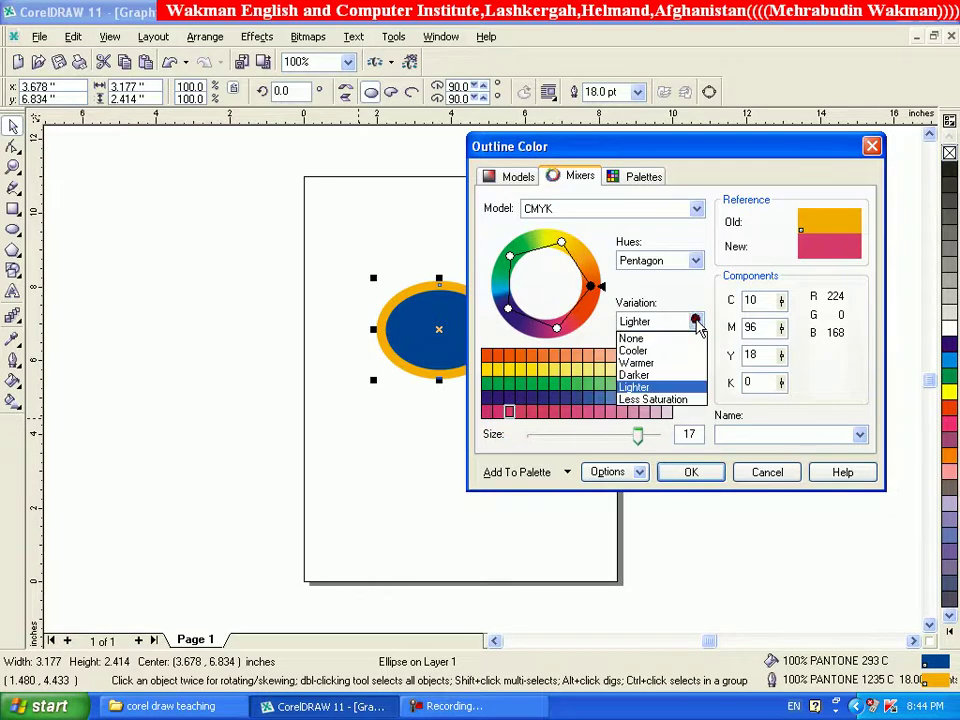
left_click(654, 386)
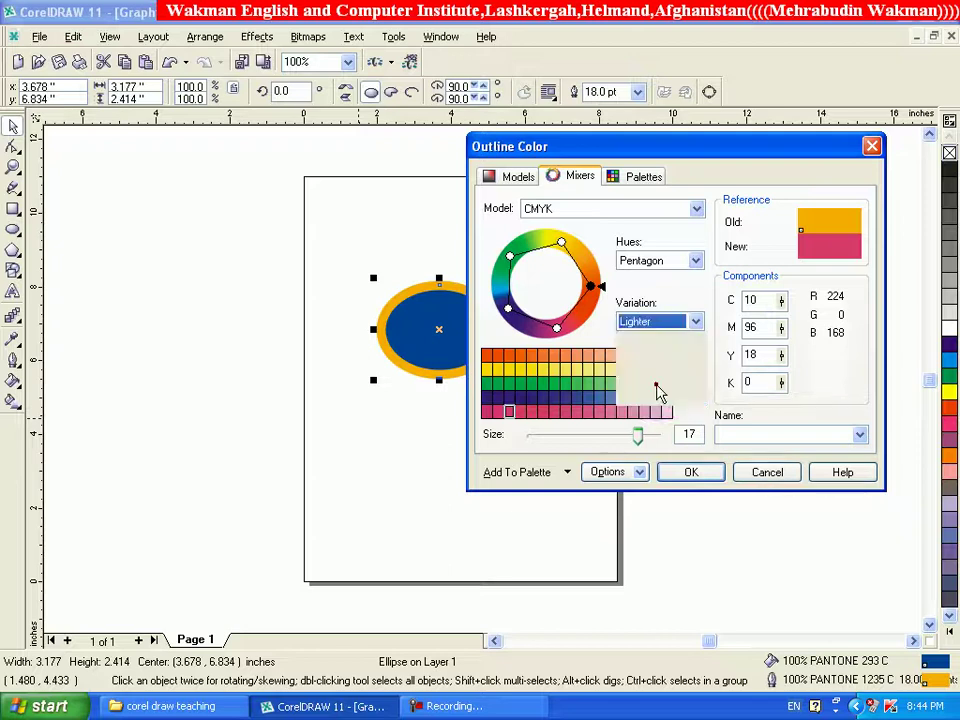
left_click(690, 323)
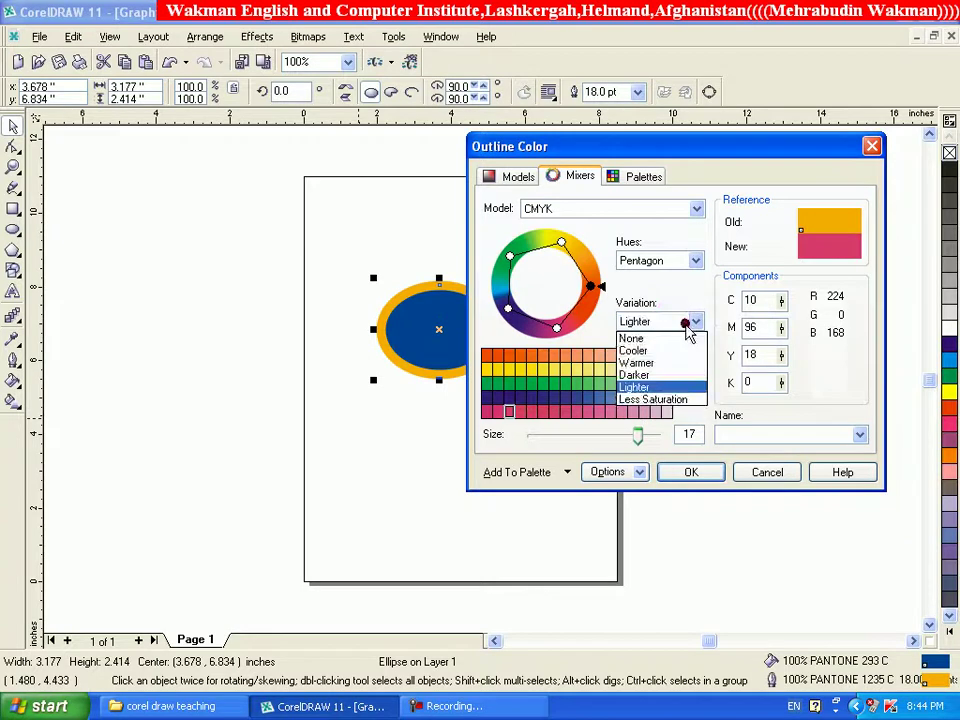
left_click(645, 374)
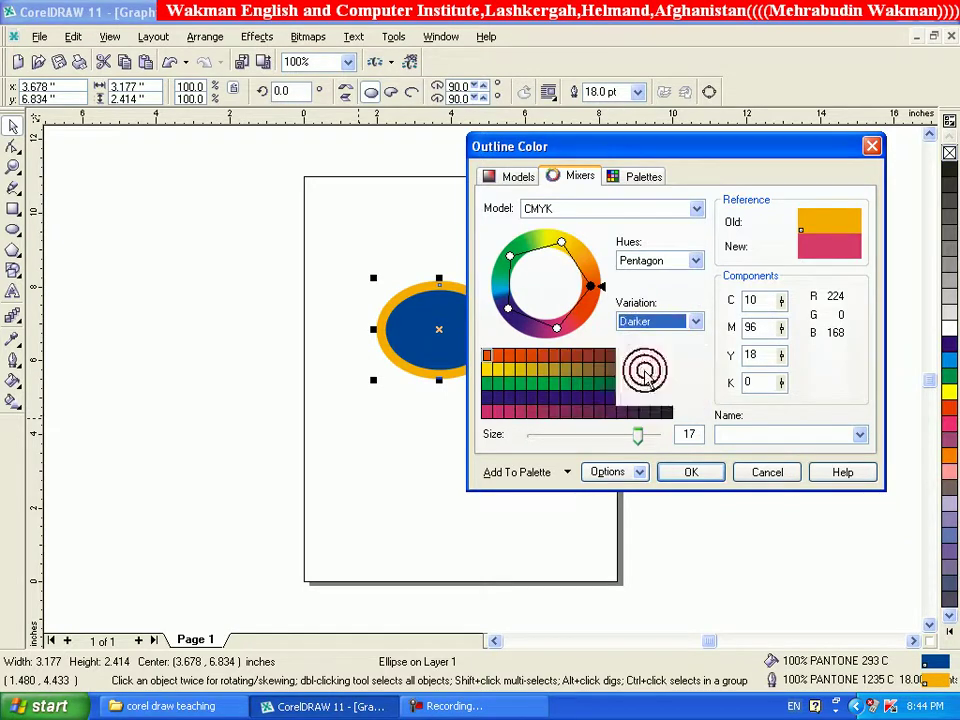
Try several darker shades, including C100 M100 Y2 K0, rotate the primary hue to violet, and choose a dark reddish brown
left_click(632, 369)
left_click(611, 369)
left_click(611, 383)
left_click(599, 397)
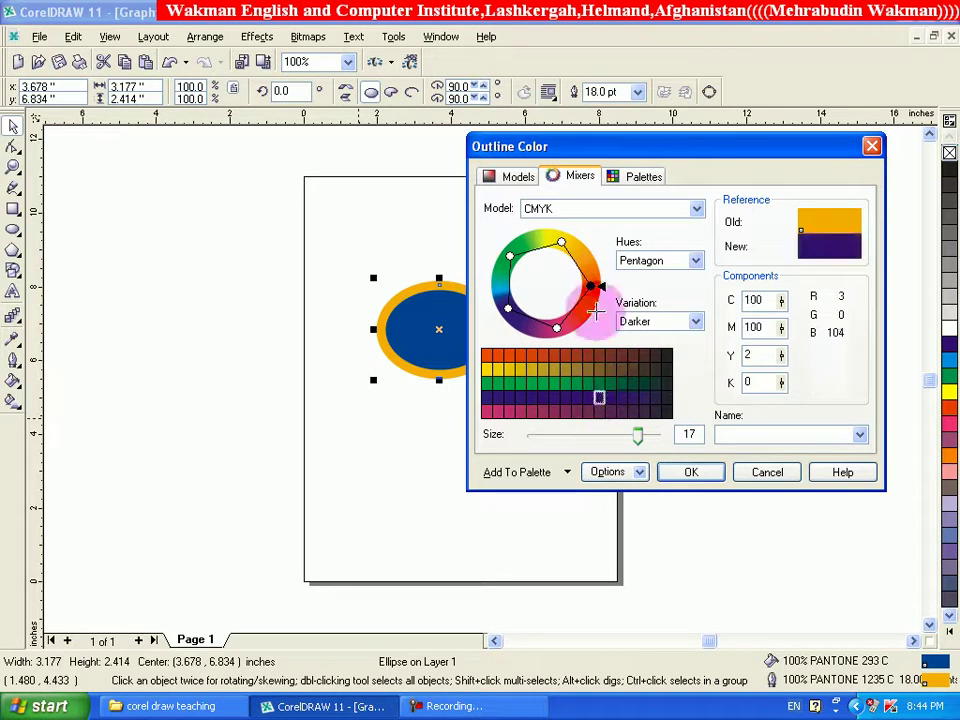
left_click_drag(595, 286, 497, 312)
left_click(610, 383)
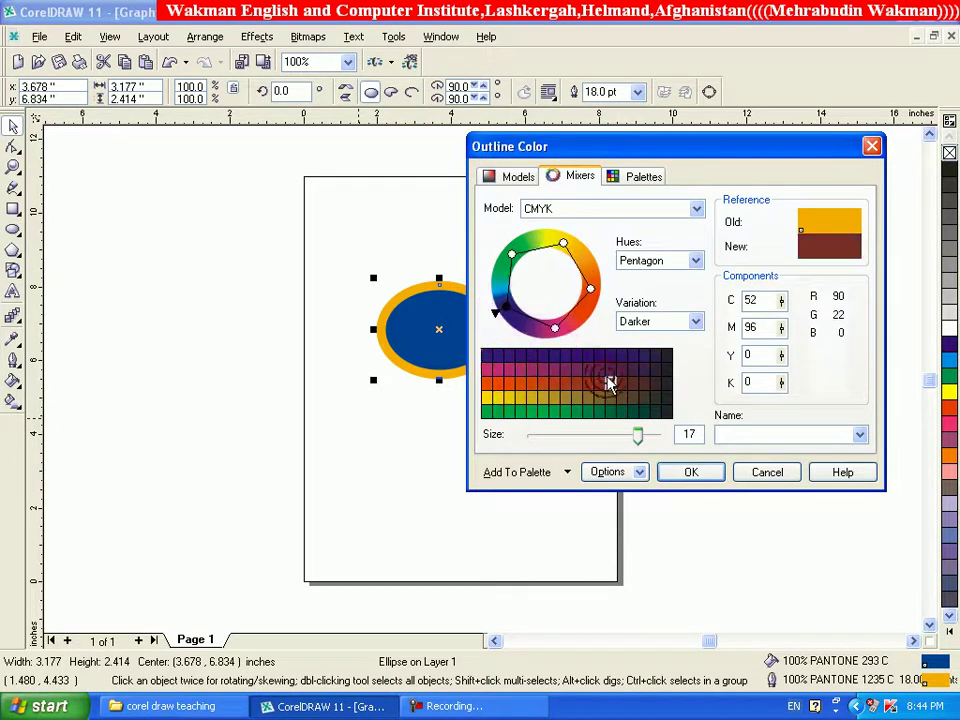
Browse the fixed palettes, switch to TRUMATCH Colors, and choose TRUMATCH 50-E4
left_click(621, 186)
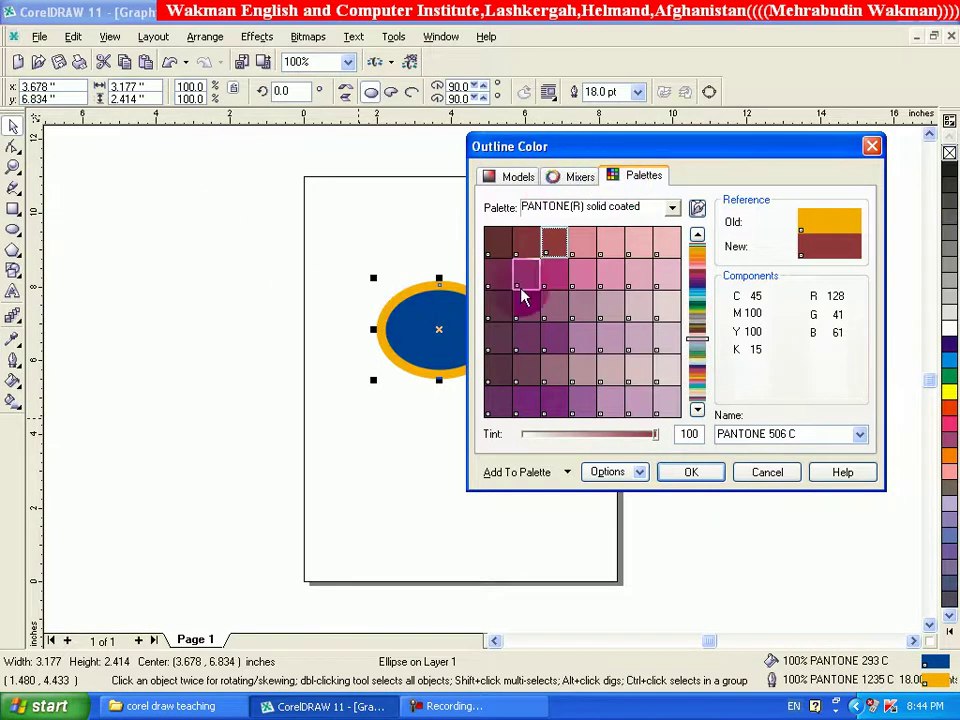
left_click(675, 211)
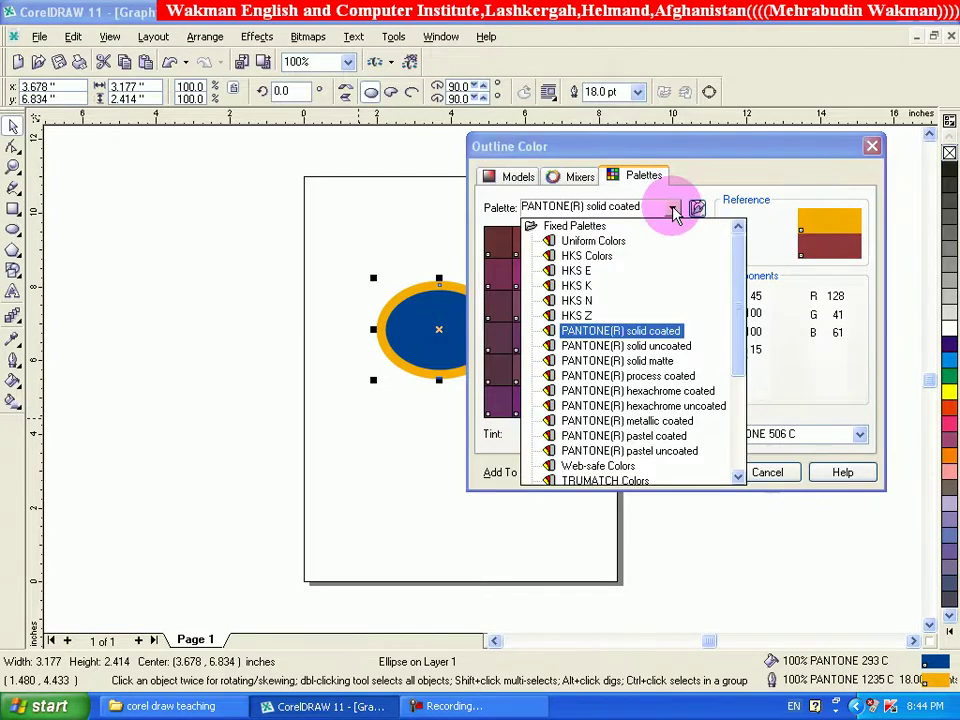
left_click_drag(733, 290, 748, 408)
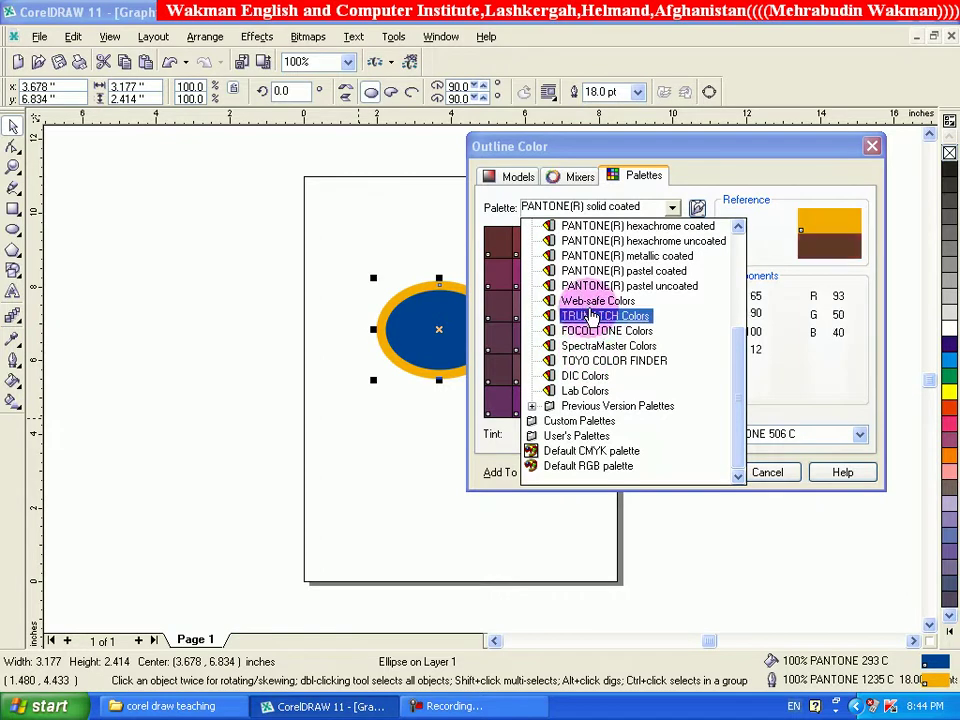
left_click(592, 290)
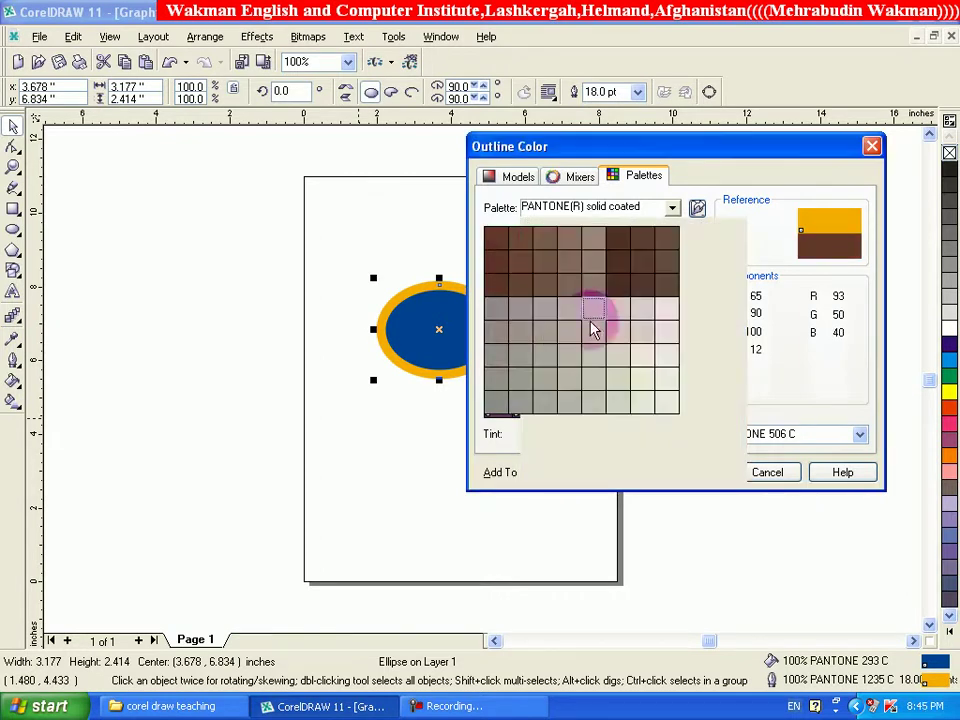
left_click(592, 316)
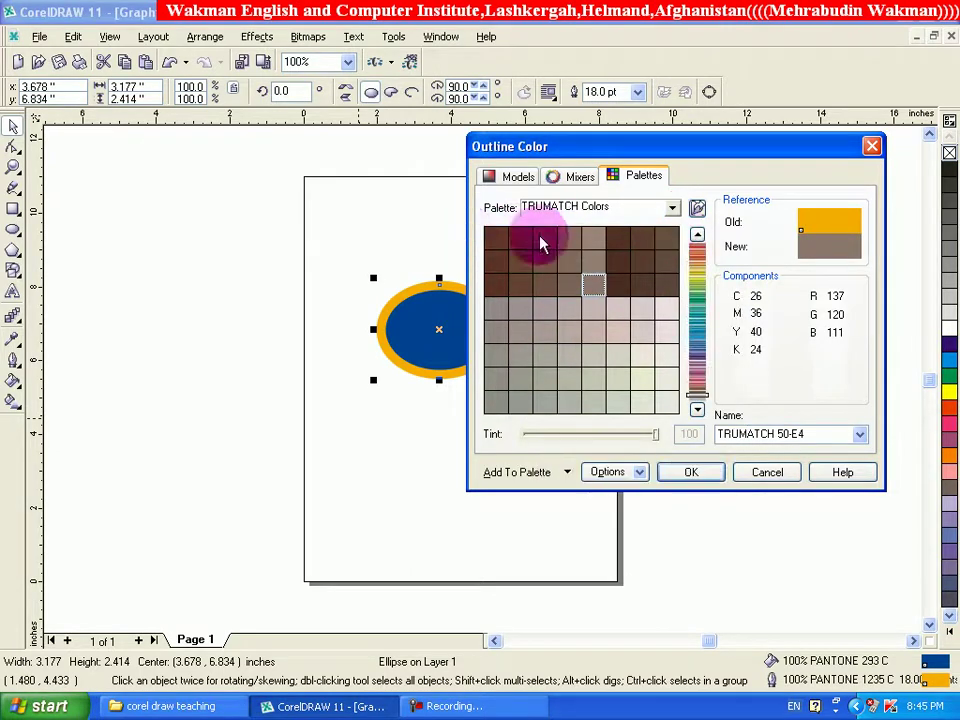
Switch the outline palette to PANTONE(R) solid coated and choose PANTONE 805 C
left_click(672, 206)
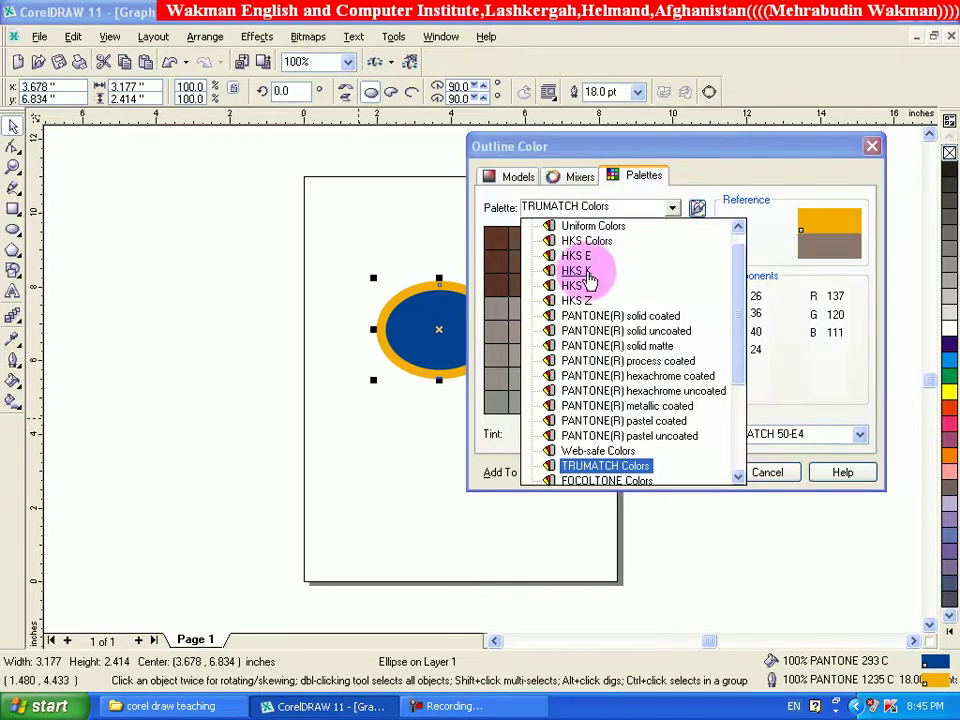
left_click(572, 316)
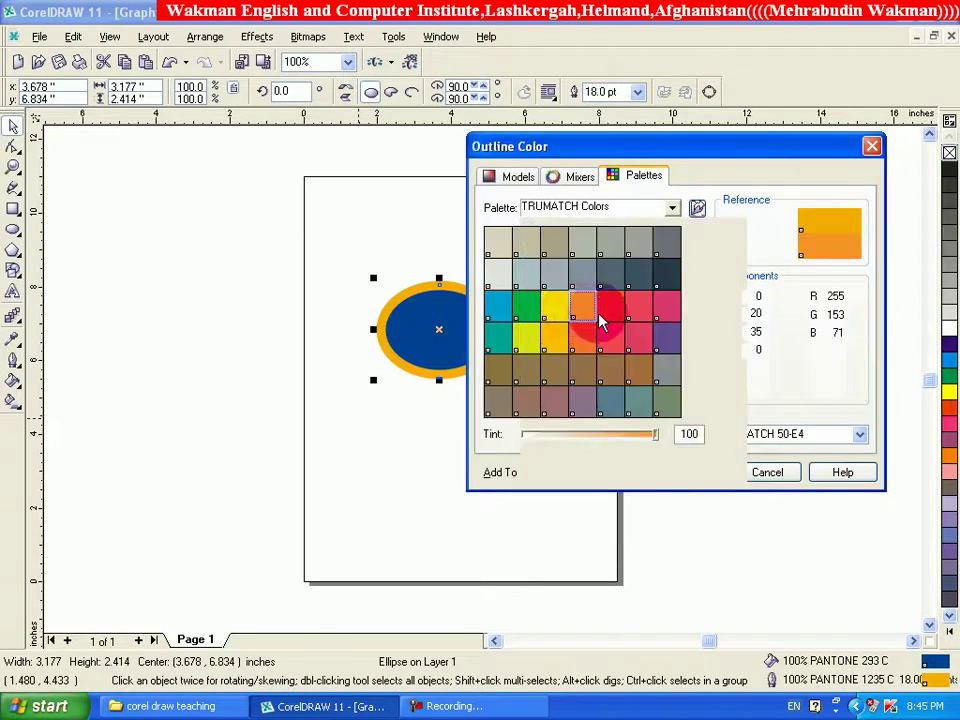
left_click(621, 313)
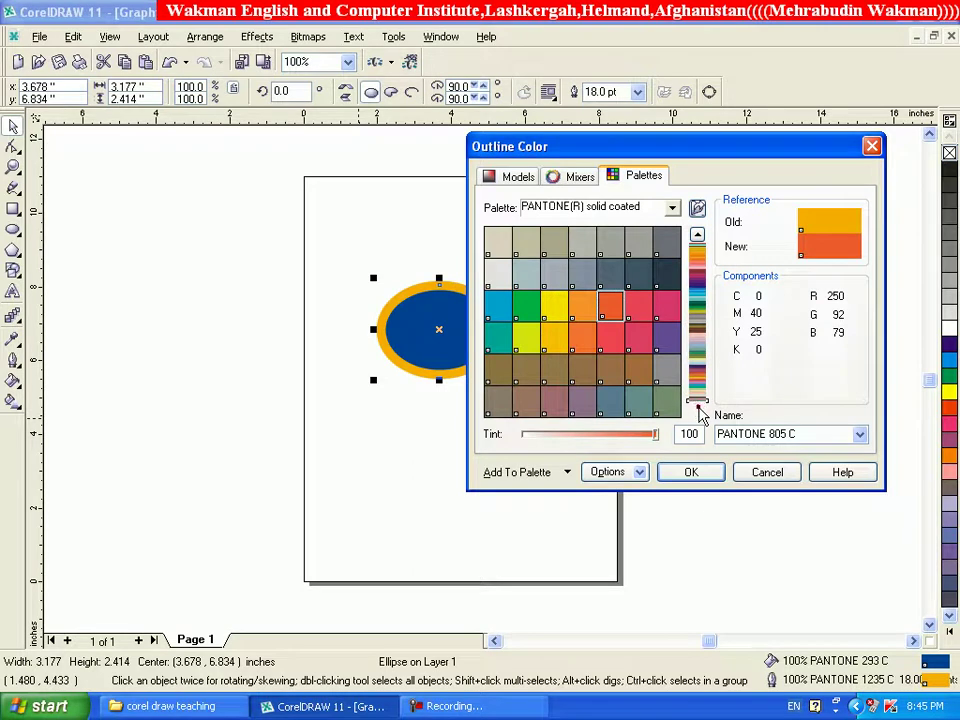
Browse the solid coated swatches to the orange and red range and choose PANTONE 172 C
left_click(697, 237)
left_click(696, 237)
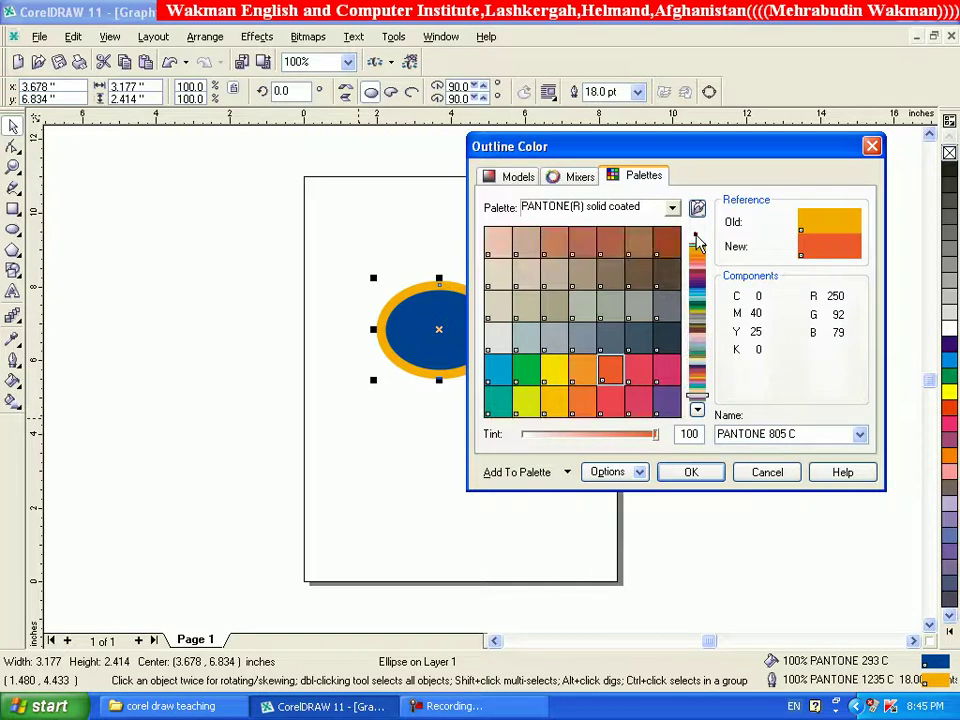
left_click_drag(696, 237, 697, 240)
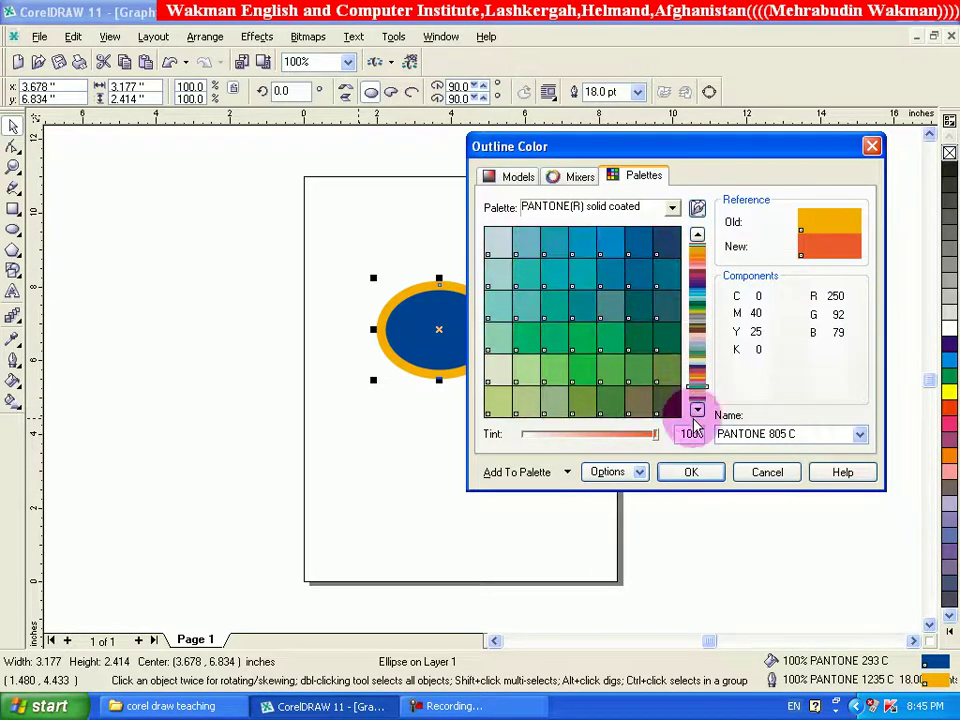
left_click(697, 383)
left_click_drag(700, 385, 697, 268)
left_click(563, 272)
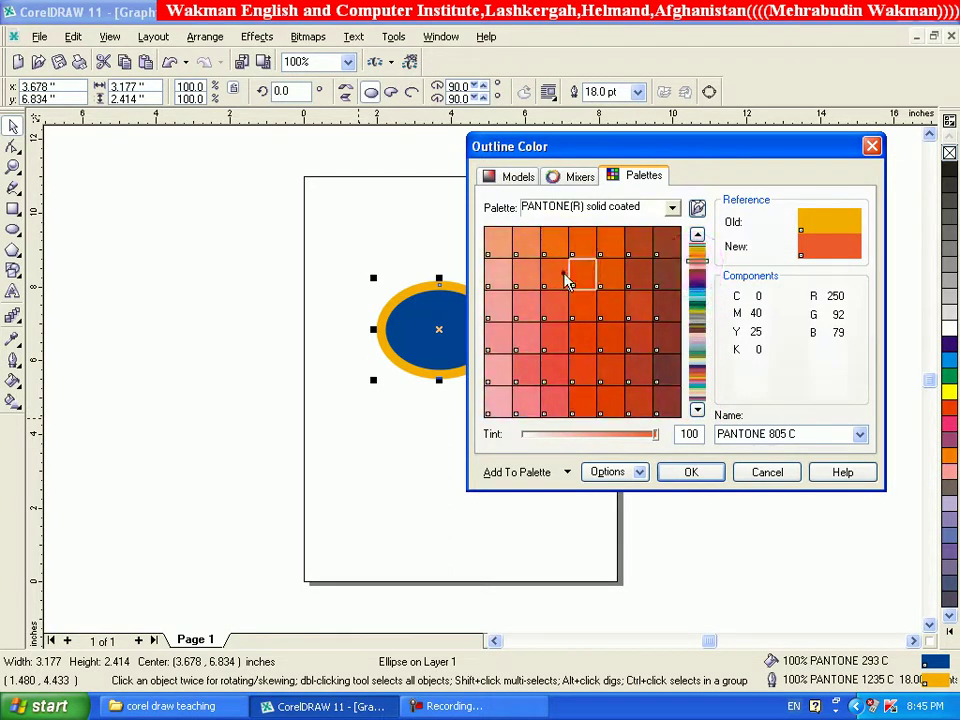
left_click(577, 281)
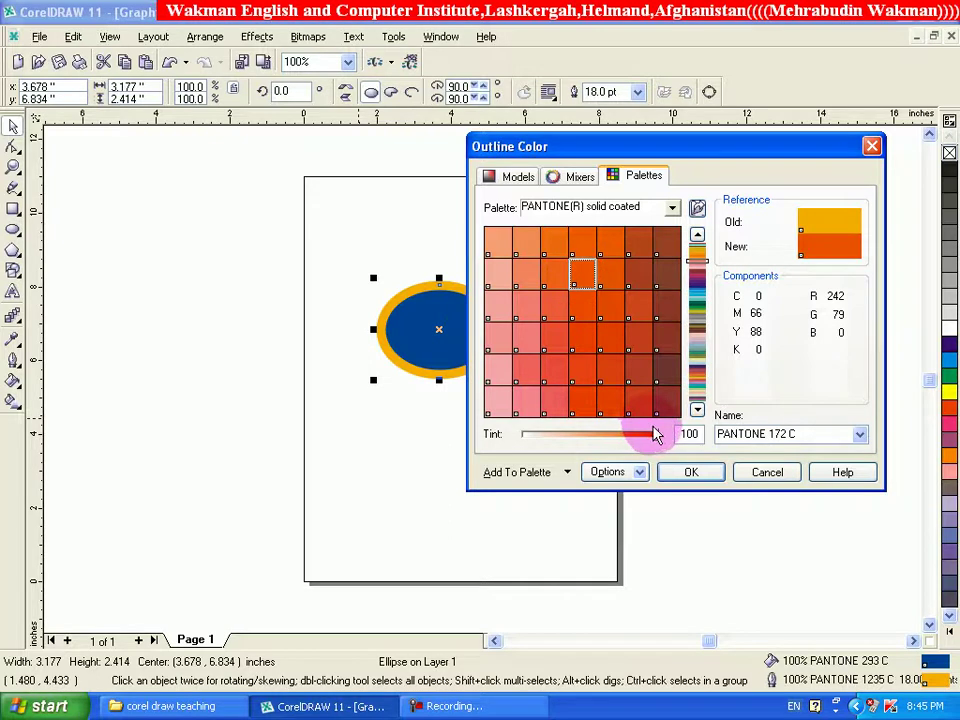
Try several tint strengths for PANTONE 172 C, including 36, 65 and 58, and set the tint to 72
left_click_drag(657, 433, 574, 441)
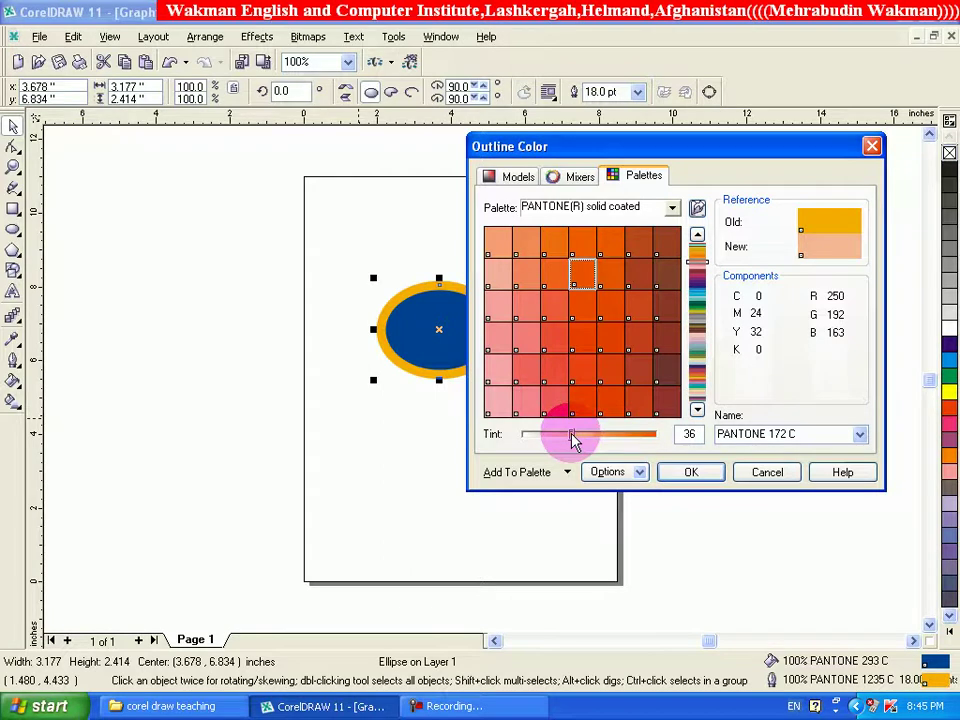
left_click_drag(575, 441, 609, 436)
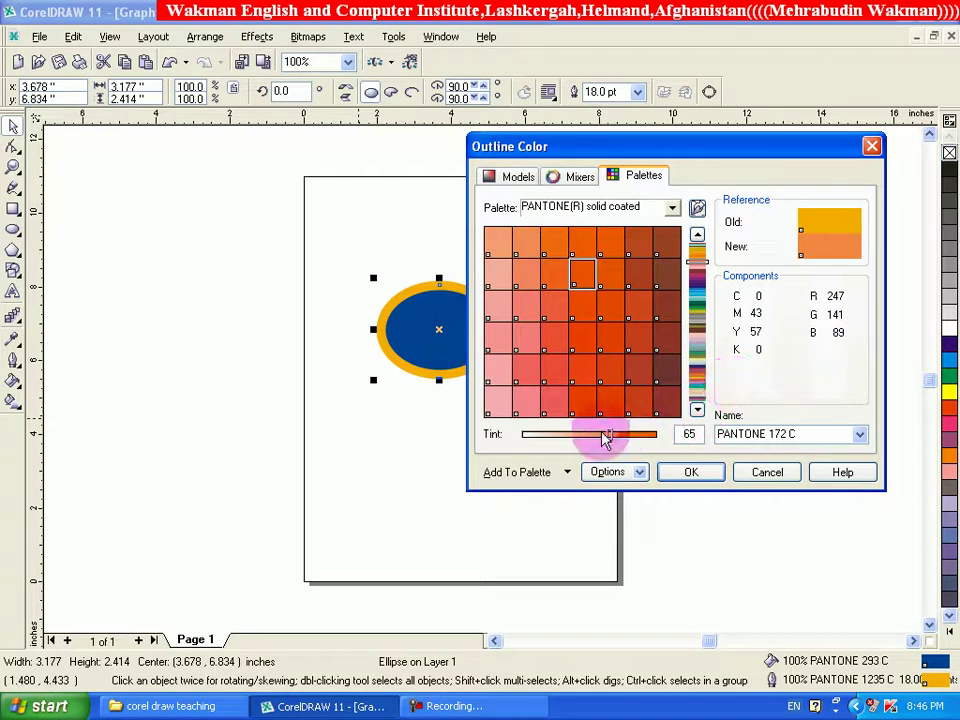
left_click_drag(612, 438, 597, 440)
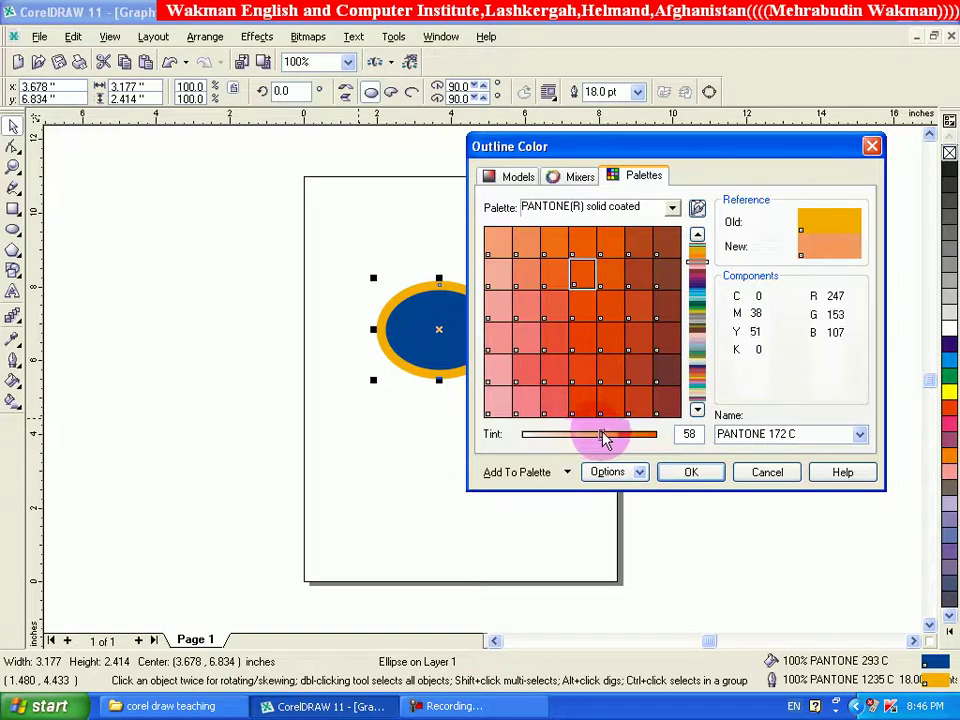
left_click_drag(613, 440, 621, 439)
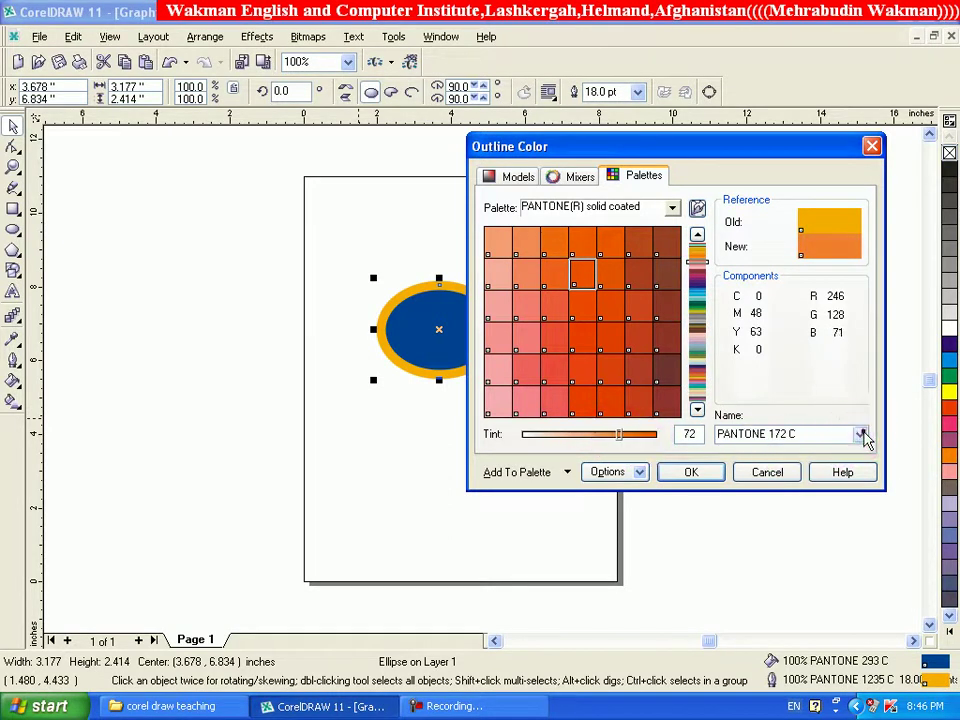
Try PANTONE 181 C by name, choose the PANTONE 179 C swatch instead, and apply it to the outline of the ellipse, keeping the ellipse selected
left_click(859, 435)
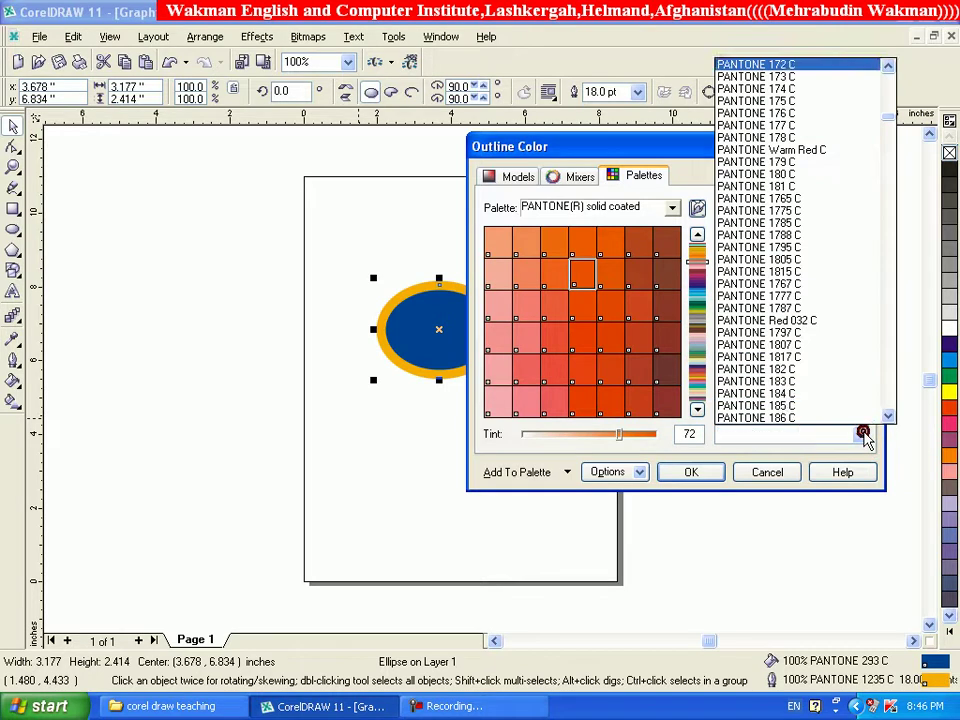
left_click(827, 187)
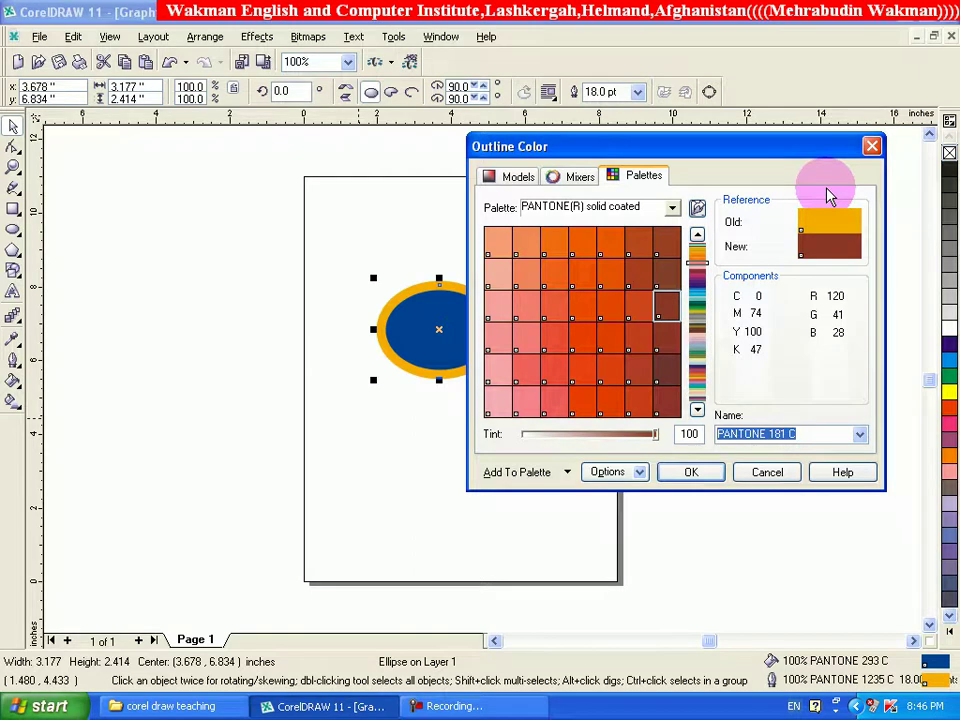
left_click(605, 313)
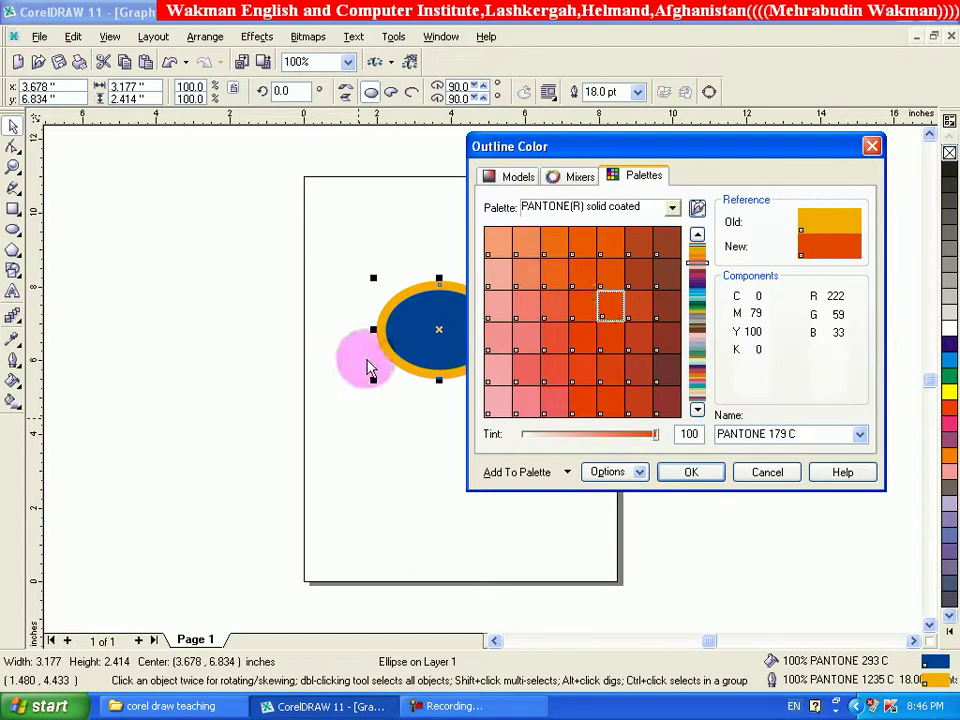
left_click(683, 476)
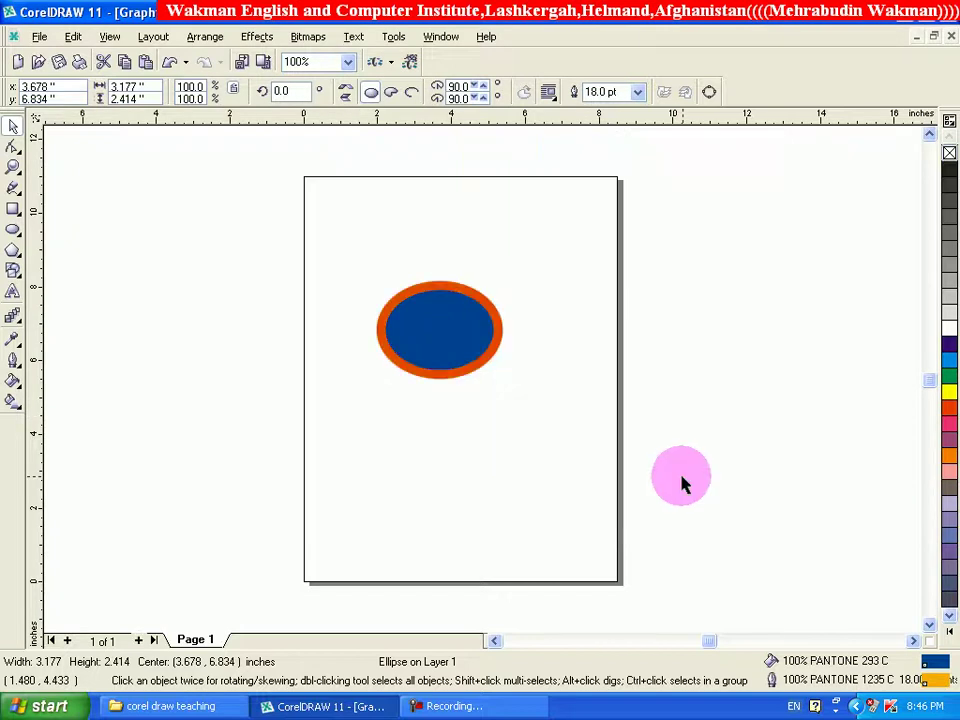
left_click(447, 371)
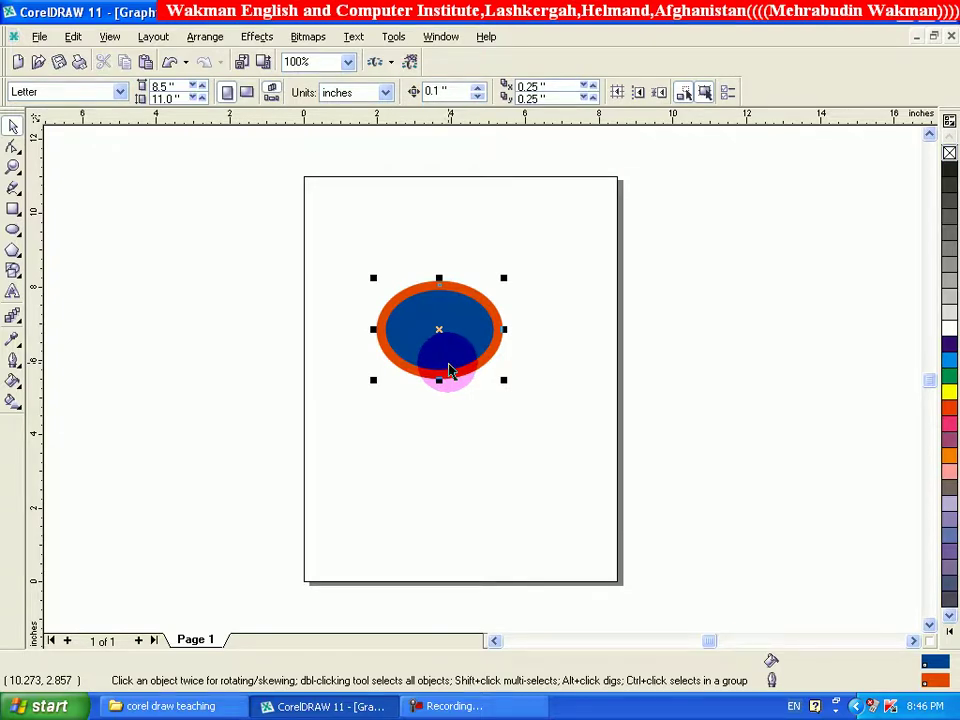
left_click(449, 370)
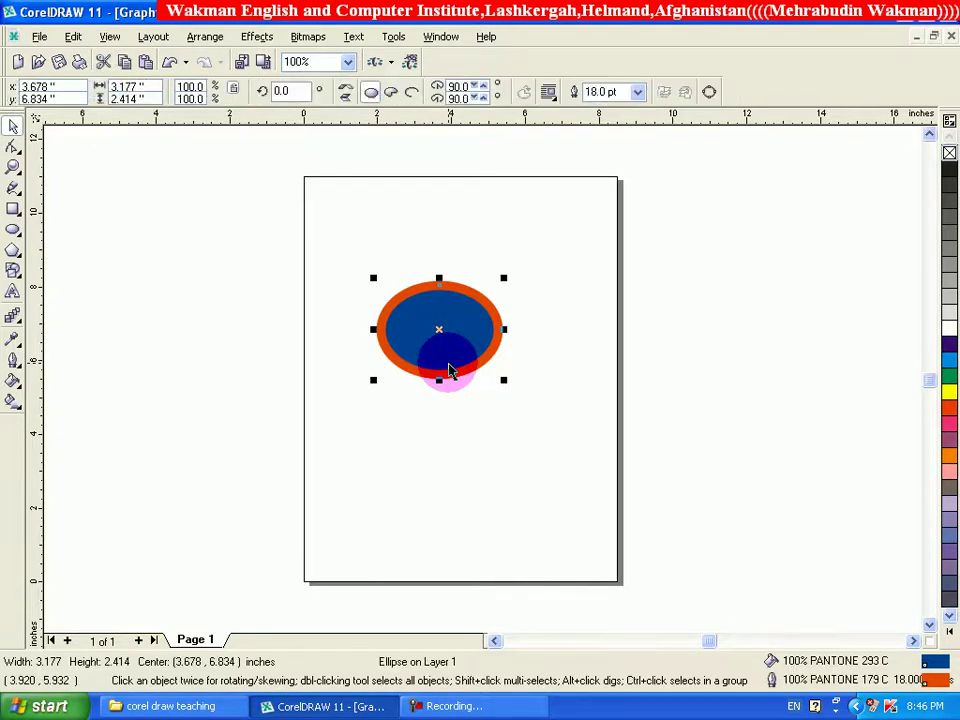